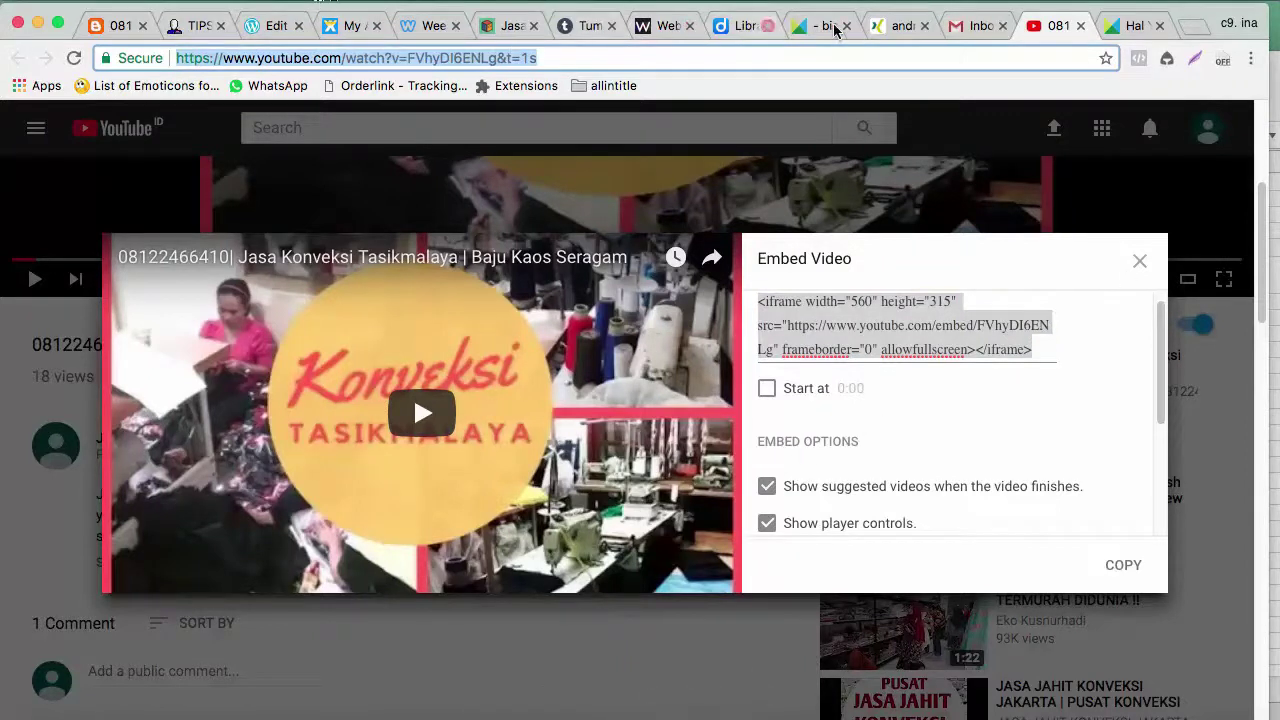
Switch to the XING profile and look through its profile details sections, from Haves to Languages.
click(893, 28)
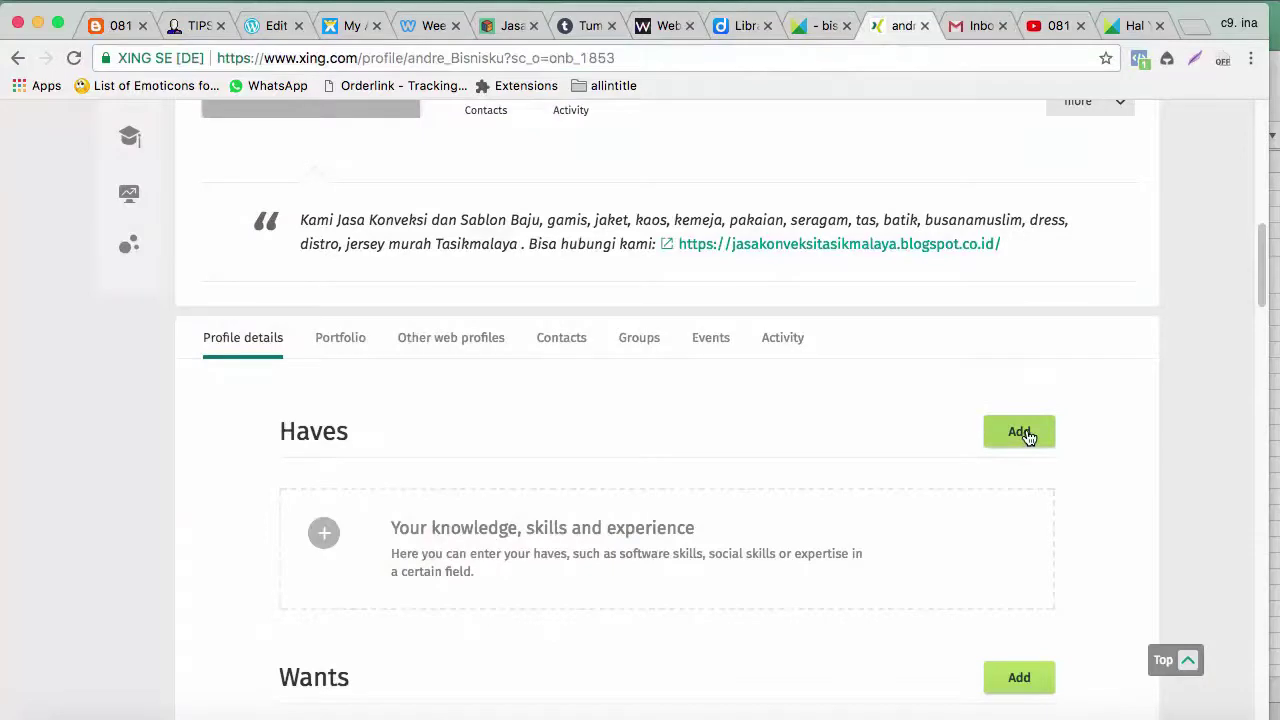
scroll(1010, 470, down, 3)
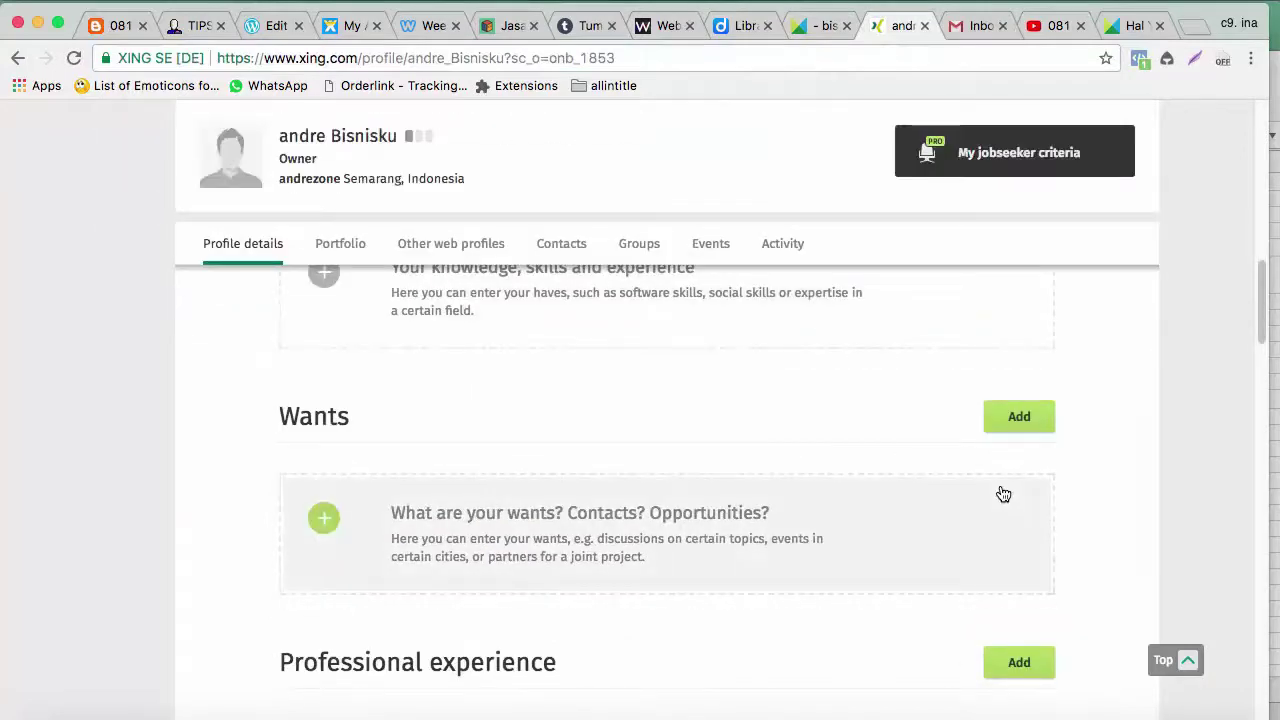
scroll(1000, 498, up, 1)
scroll(996, 488, down, 4)
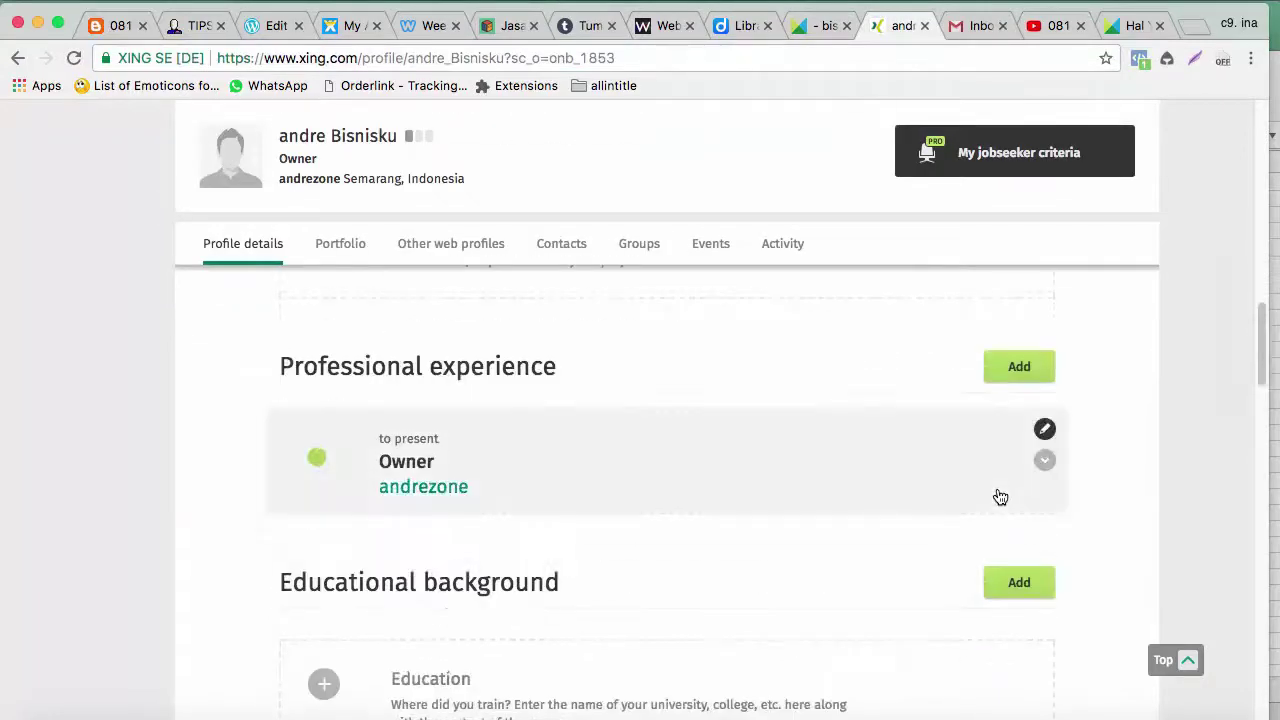
scroll(1000, 497, down, 5)
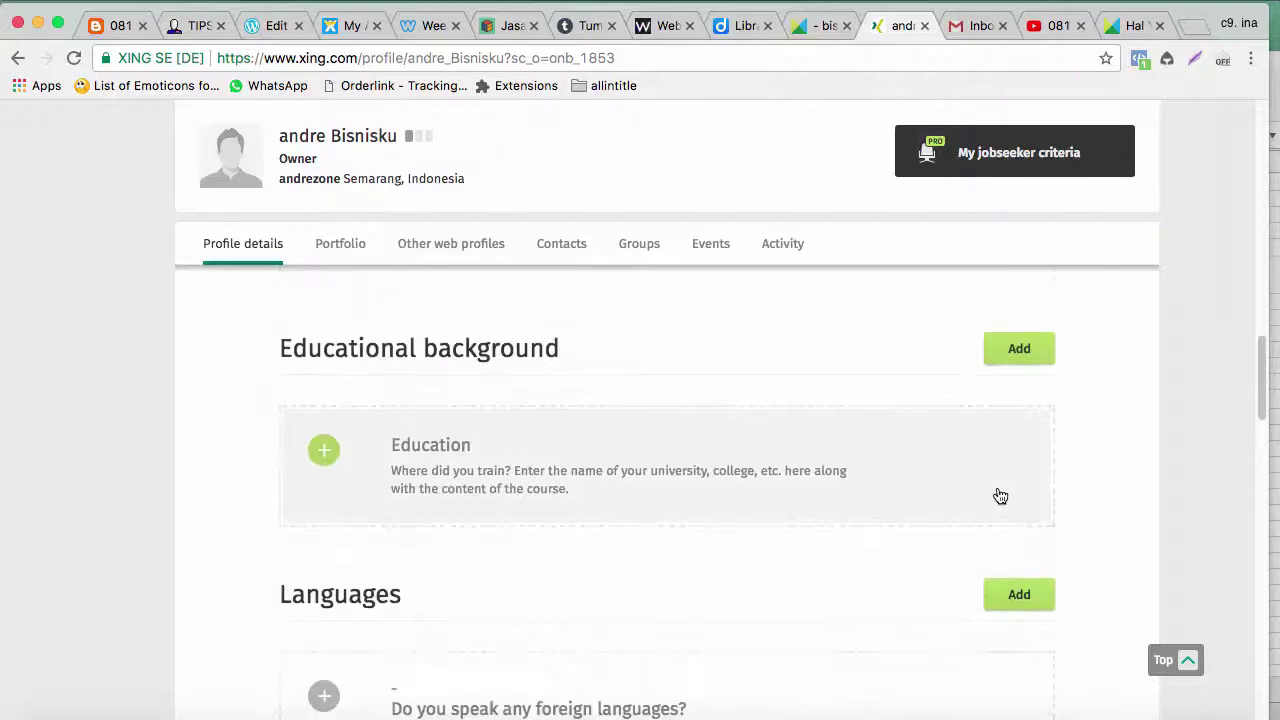
scroll(1000, 484, down, 3)
scroll(1000, 484, up, 15)
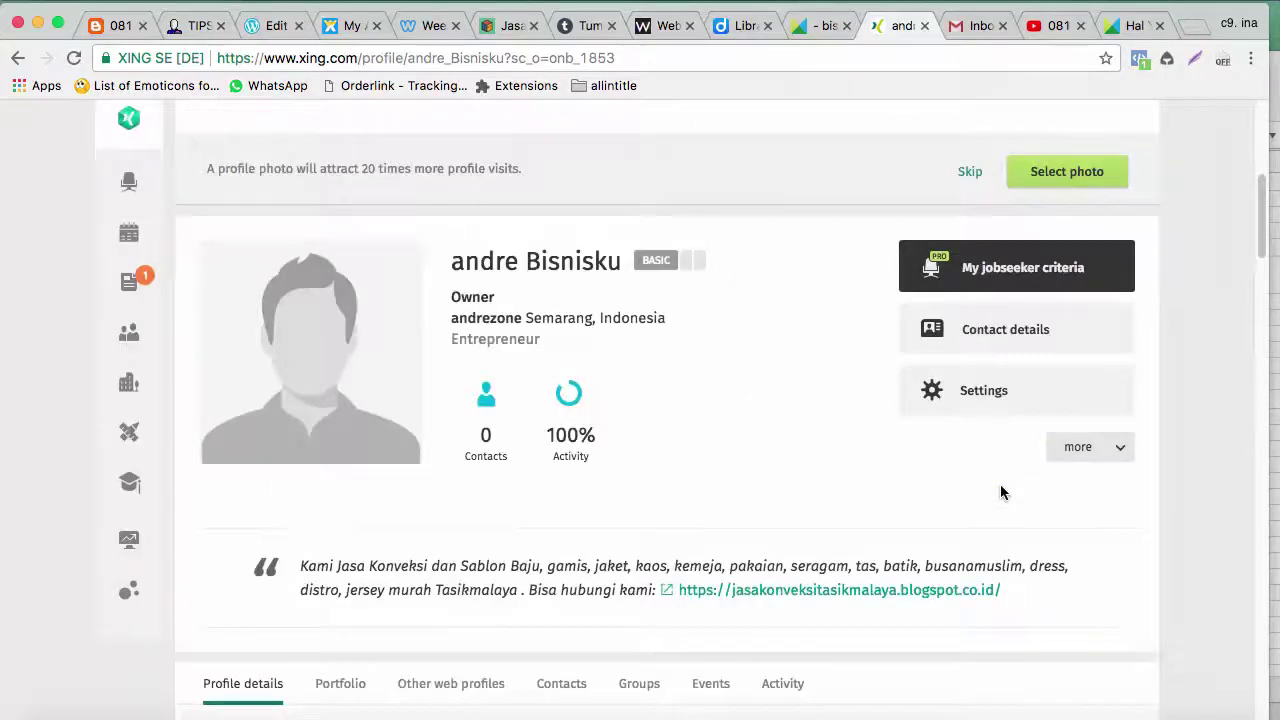
scroll(1000, 484, down, 4)
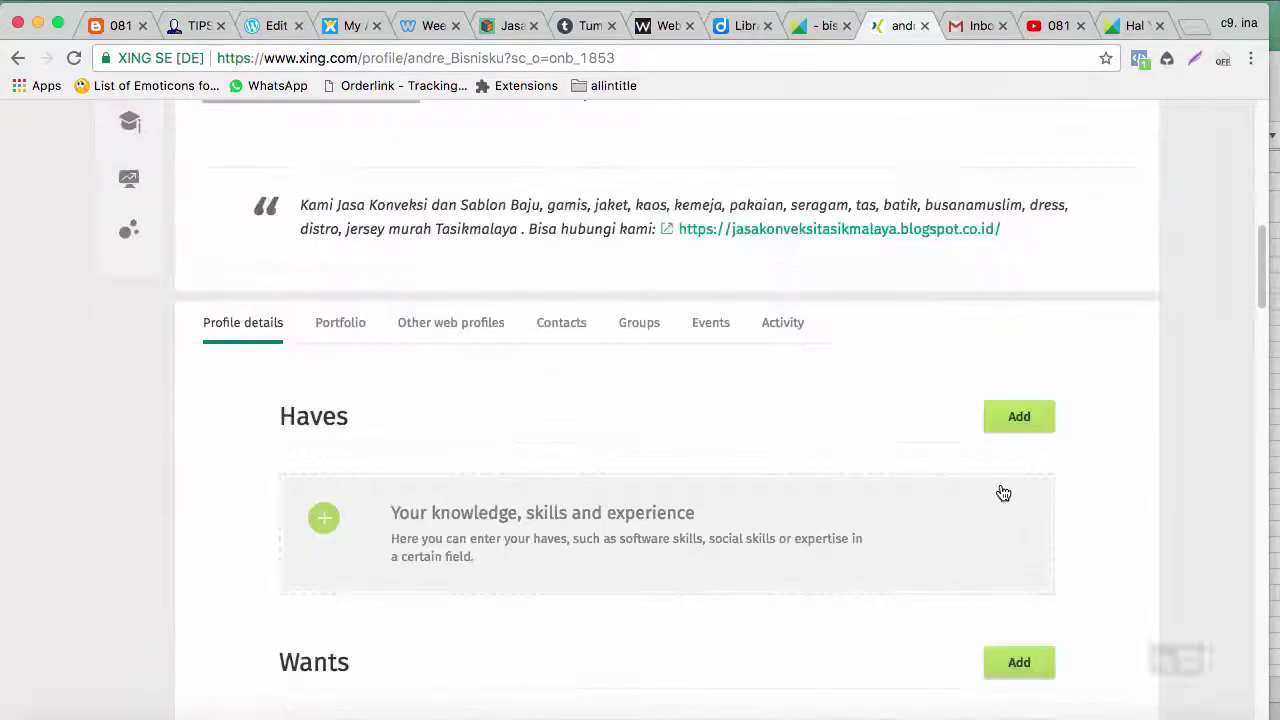
click(1024, 436)
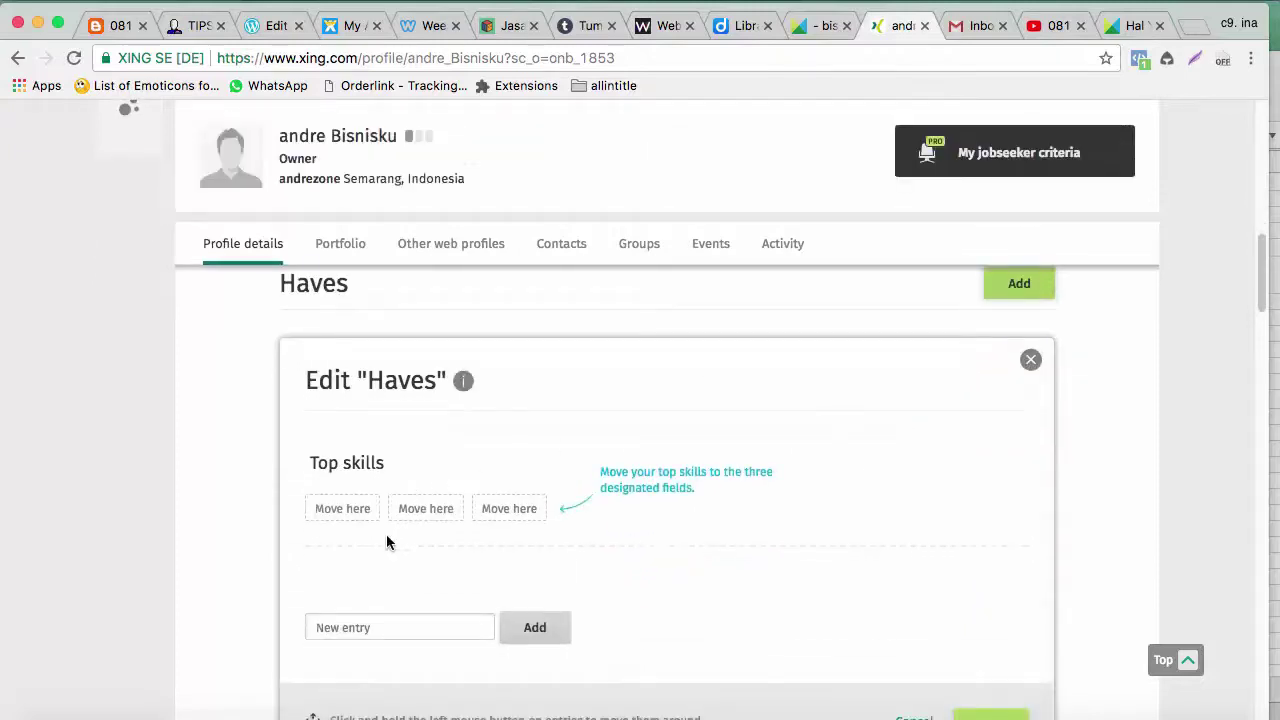
click(449, 627)
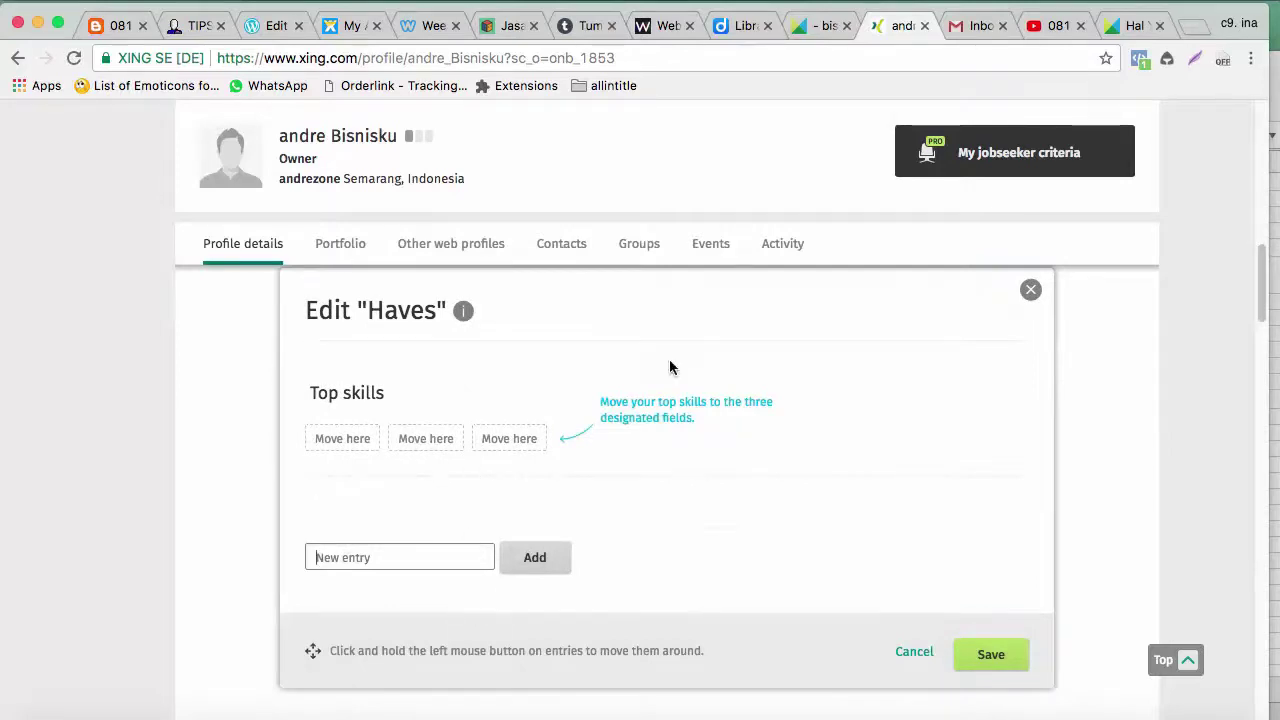
click(1031, 289)
scroll(930, 530, down, 3)
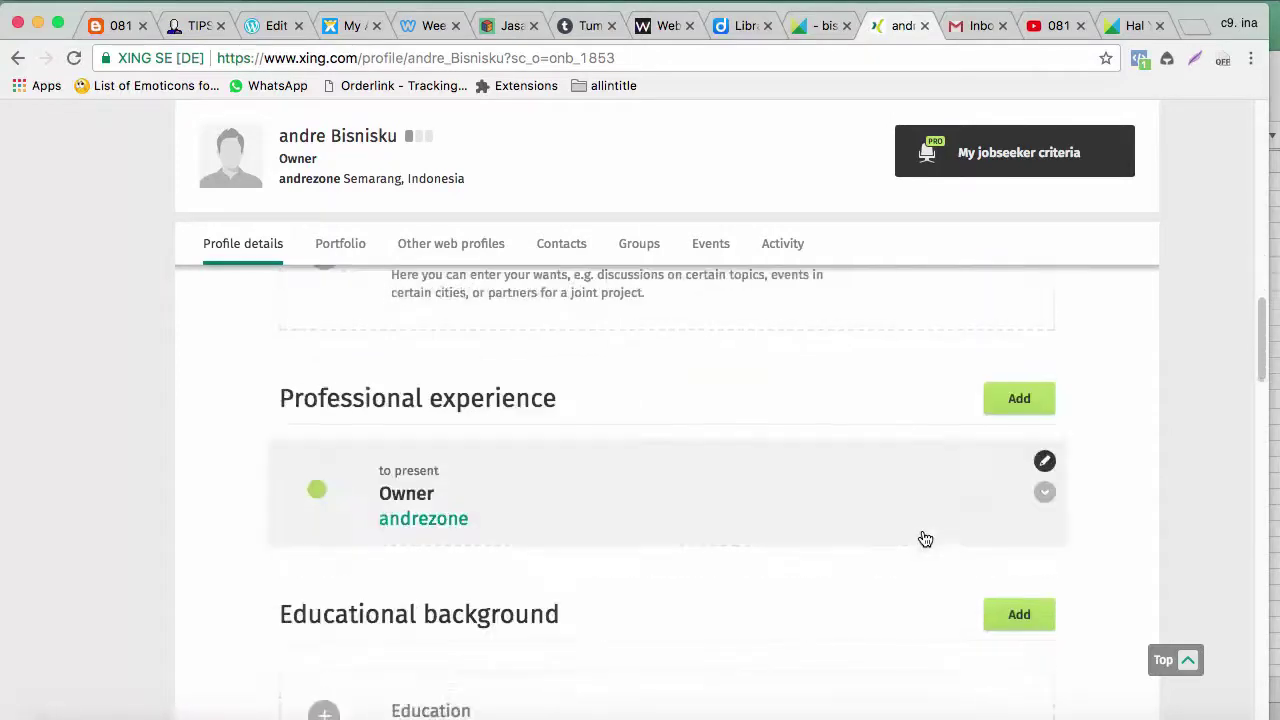
scroll(1015, 419, up, 2)
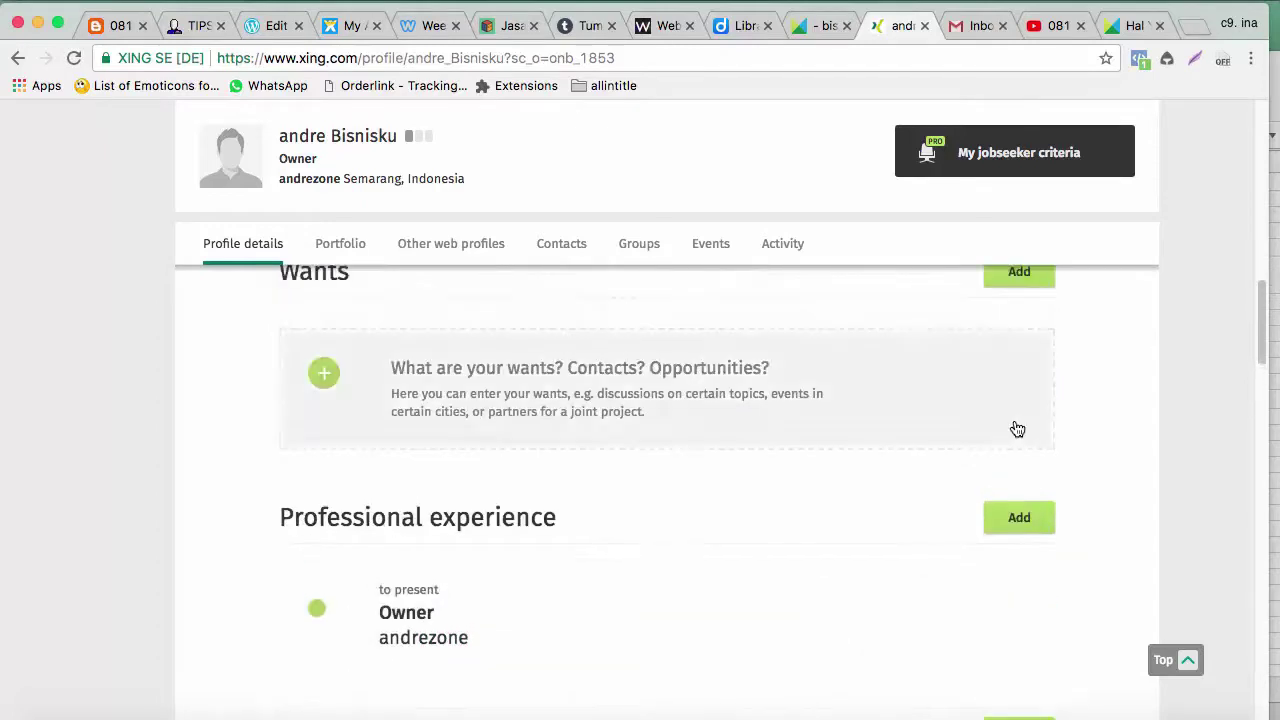
click(1045, 281)
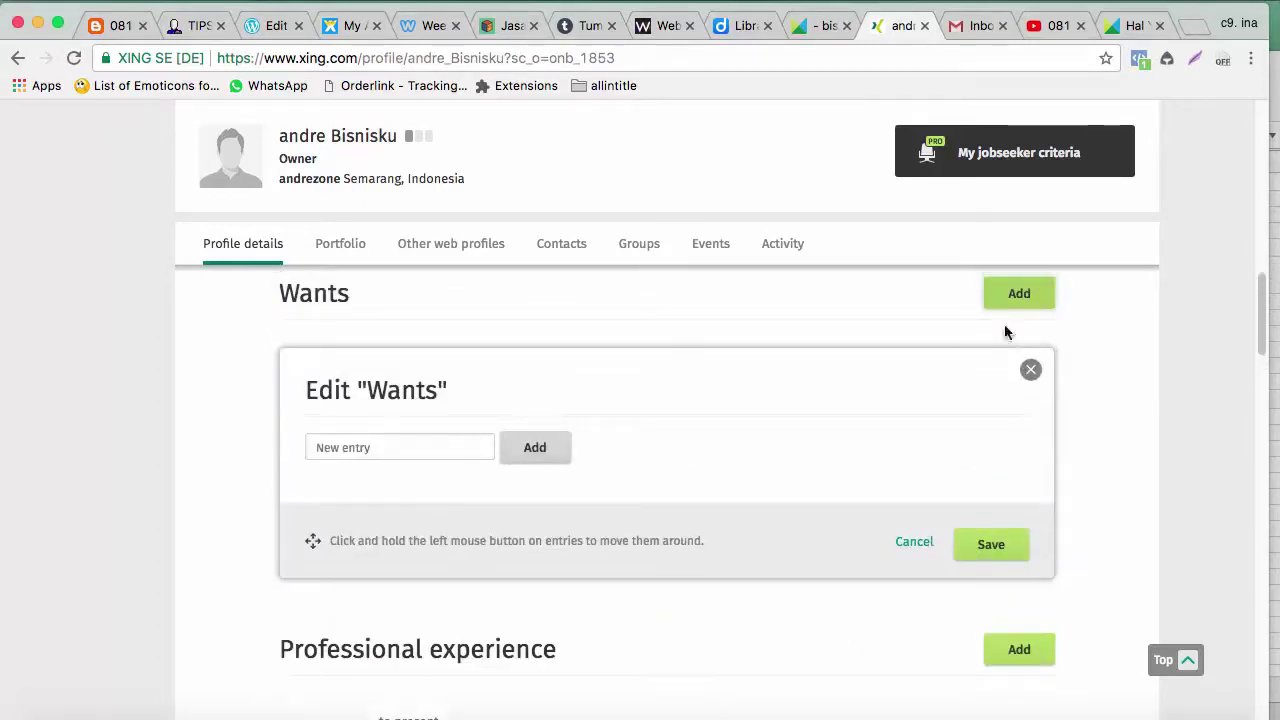
click(950, 3)
click(967, 37)
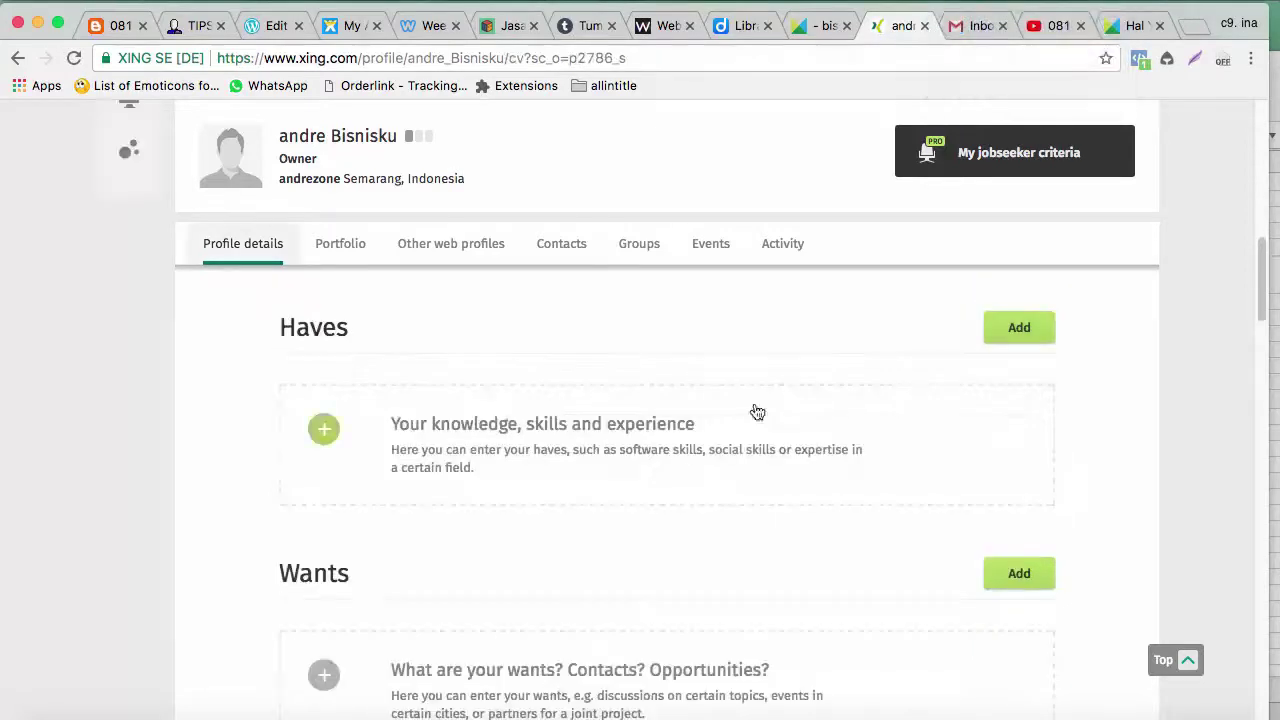
click(447, 258)
scroll(478, 523, down, 5)
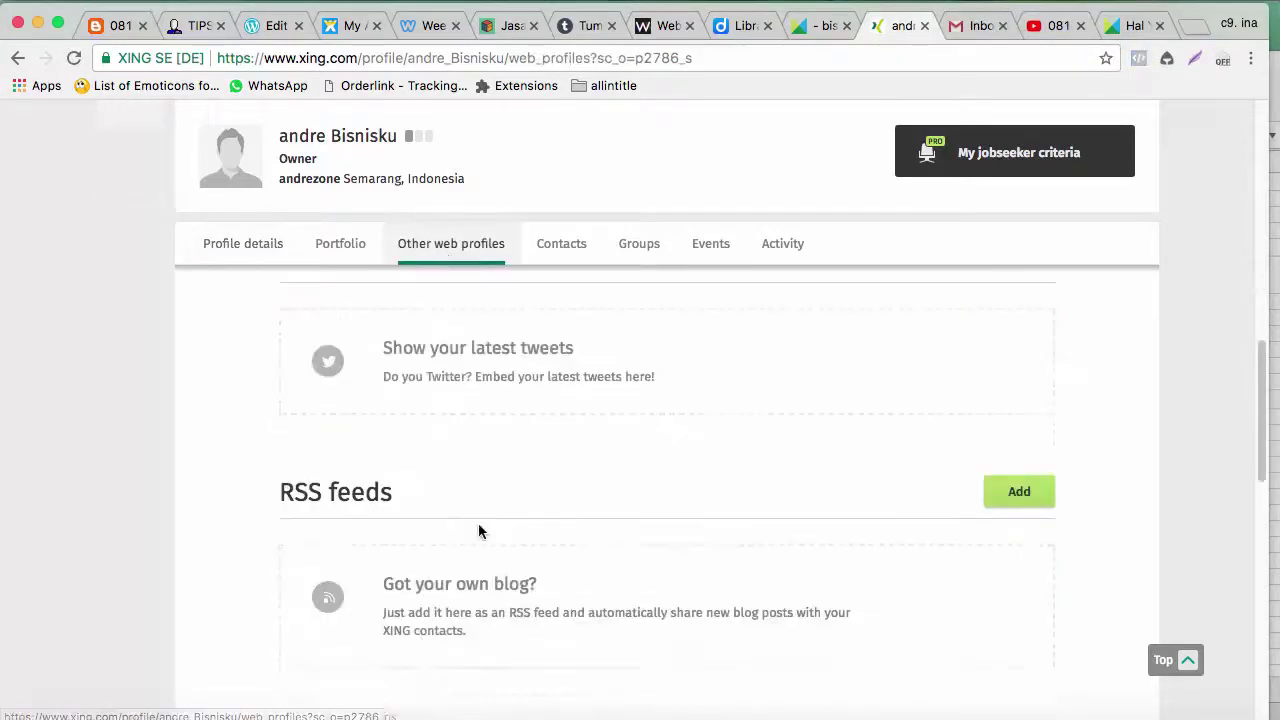
scroll(482, 510, up, 5)
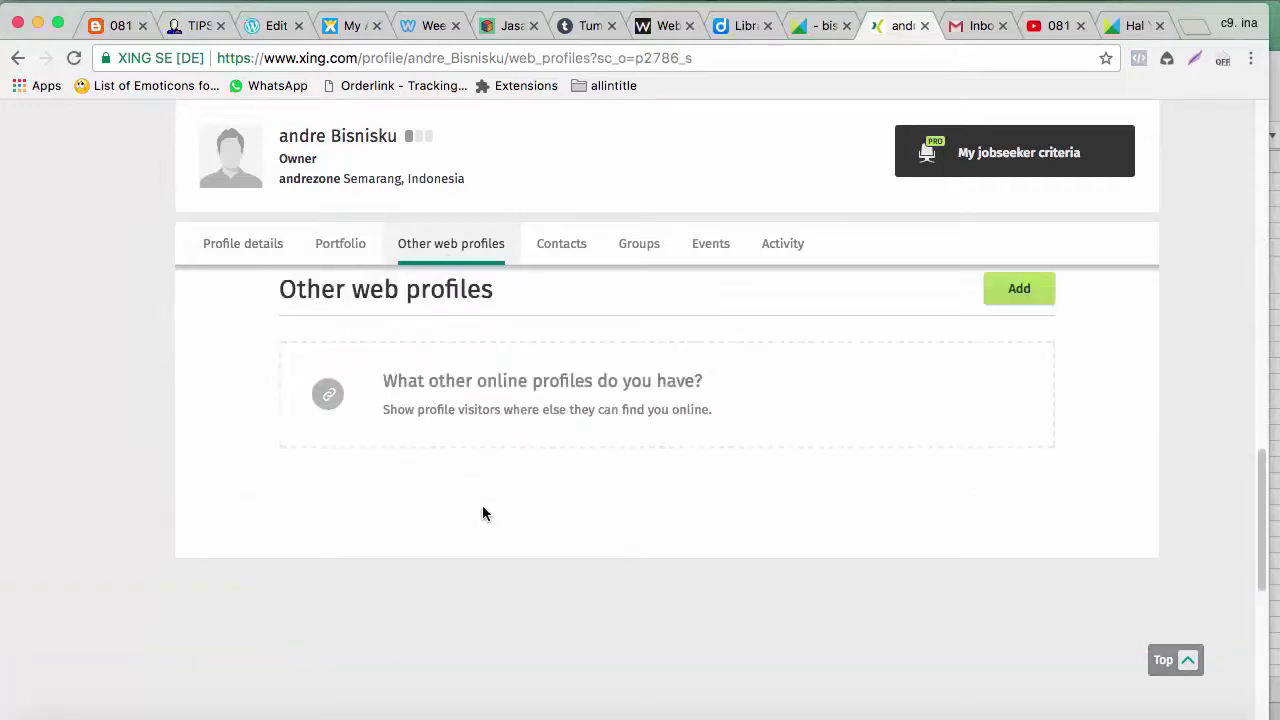
scroll(548, 608, down, 1)
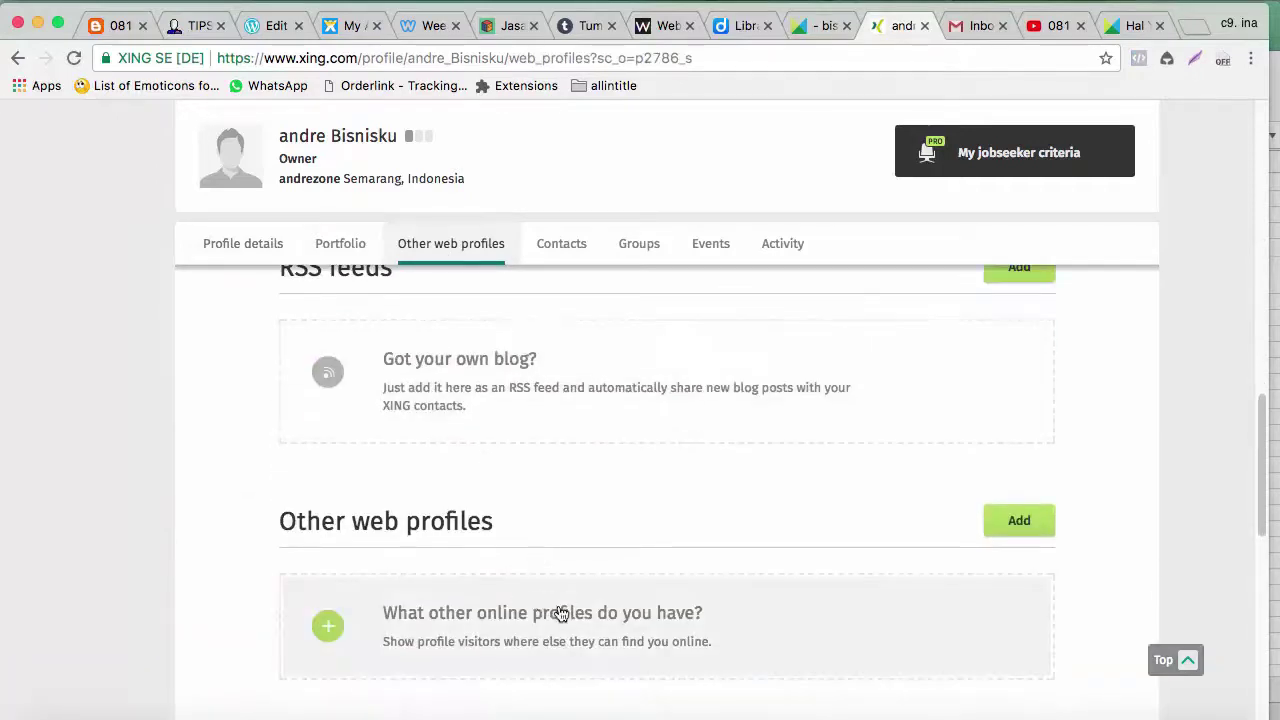
click(562, 610)
click(362, 453)
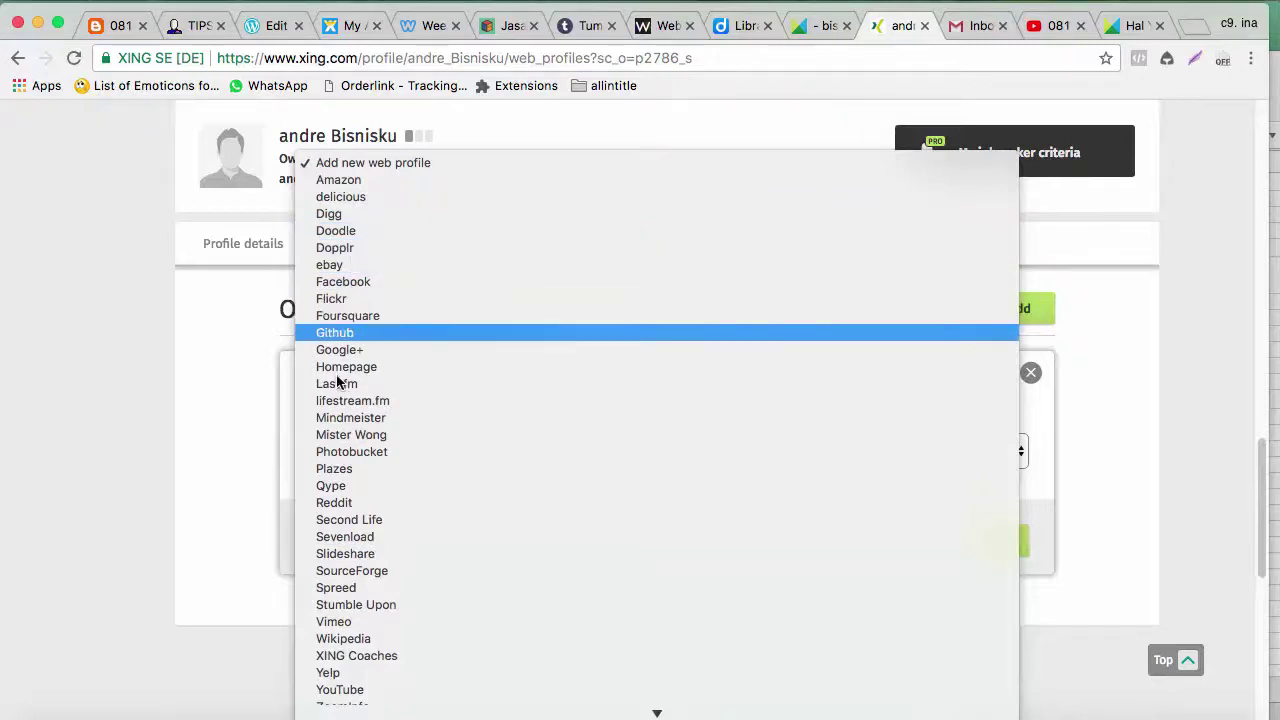
scroll(355, 495, down, 1)
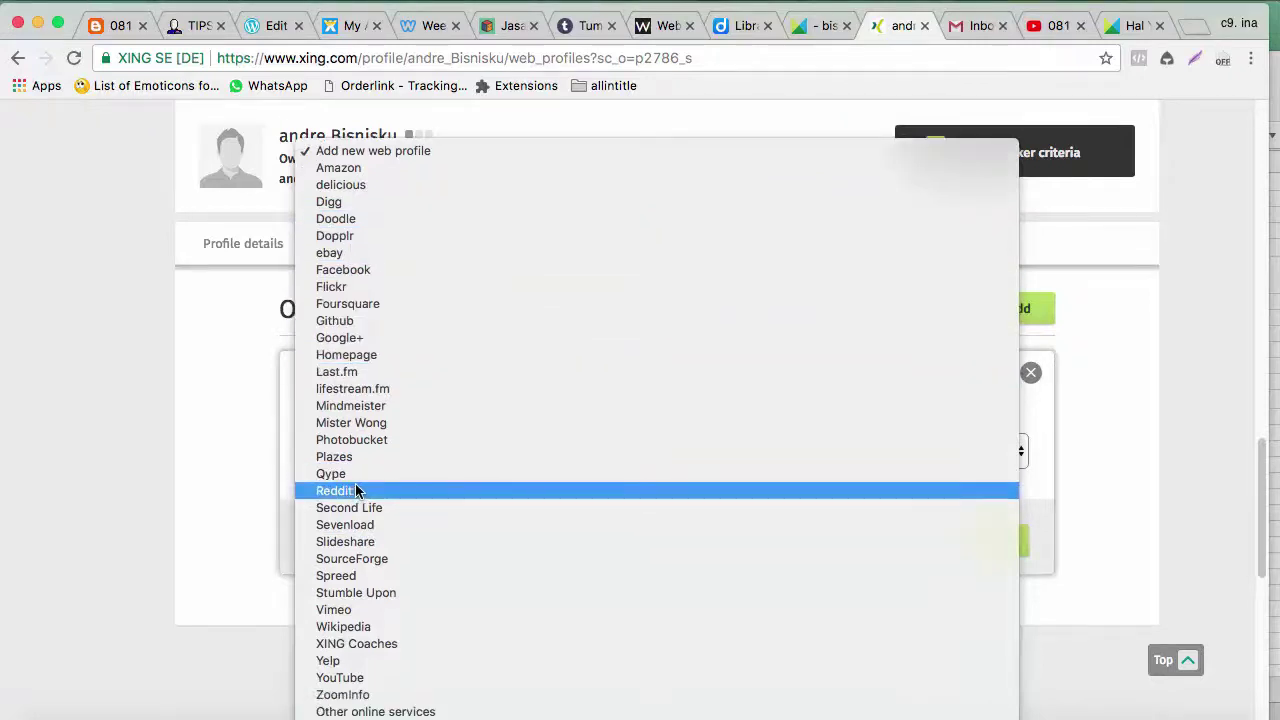
click(368, 678)
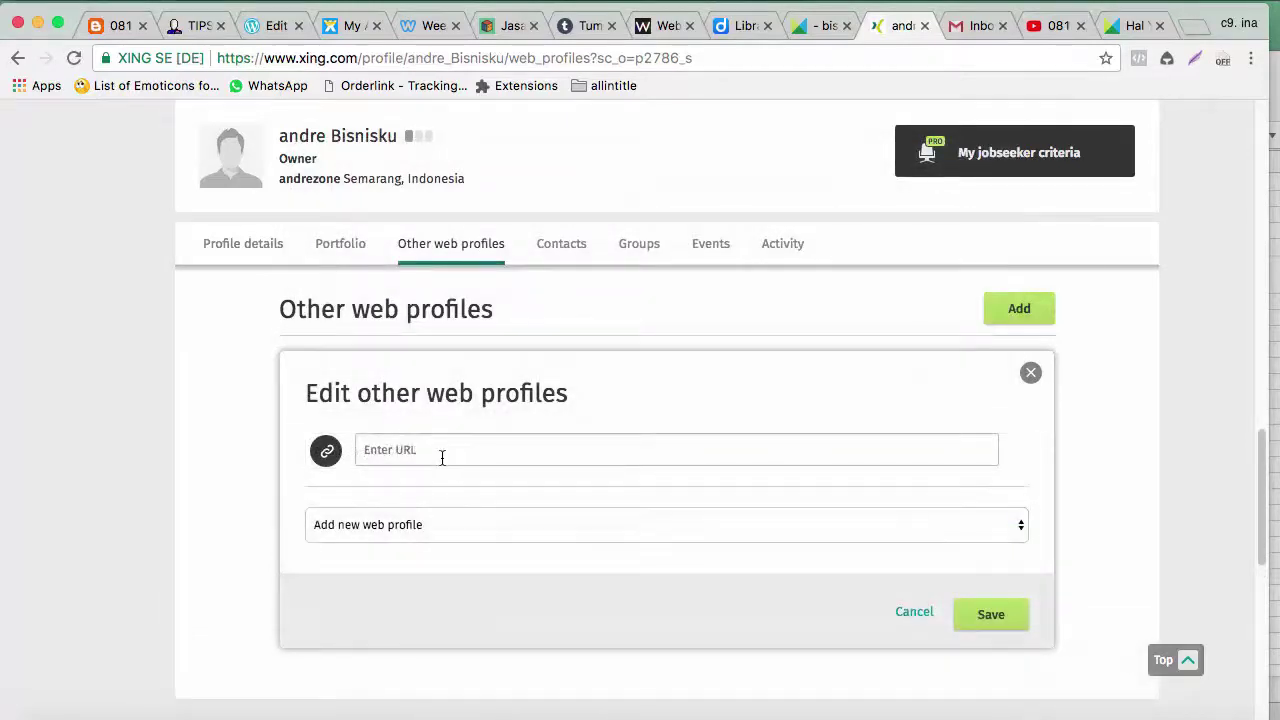
text(https://www.youtube.com/watch?v=FVhyDI6ENLg&t=1s)
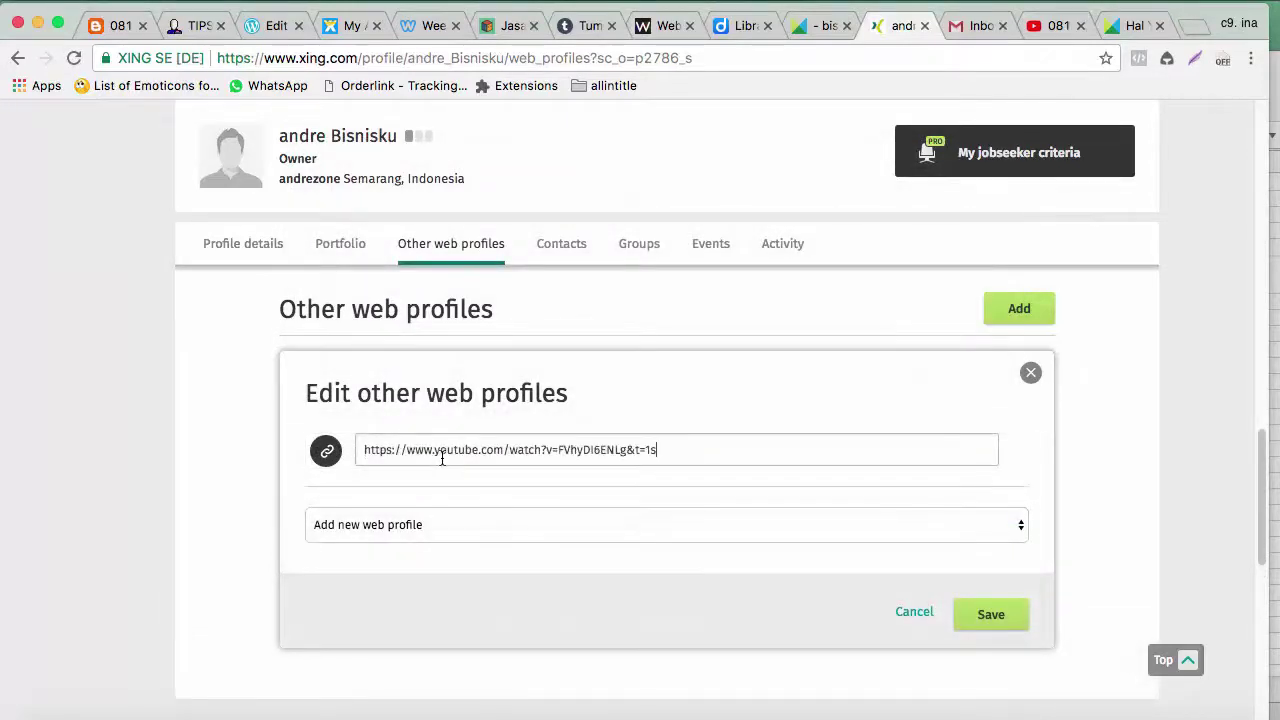
click(465, 535)
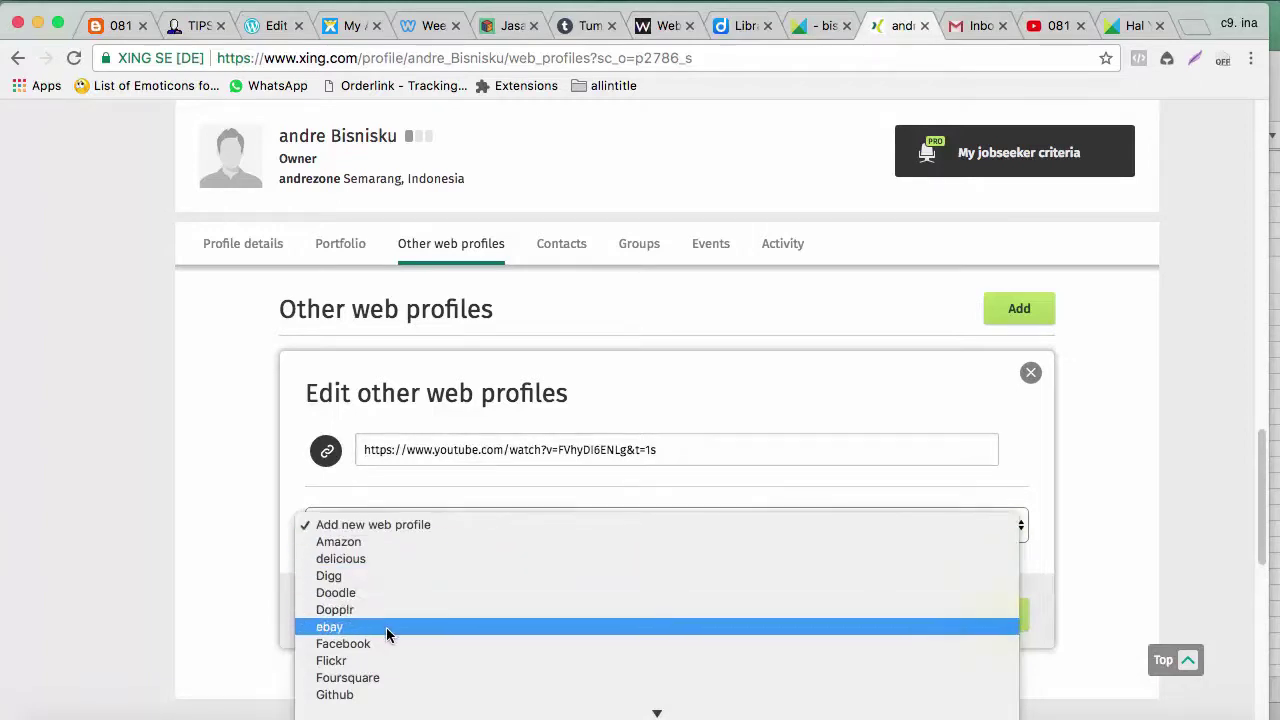
scroll(386, 629, down, 3)
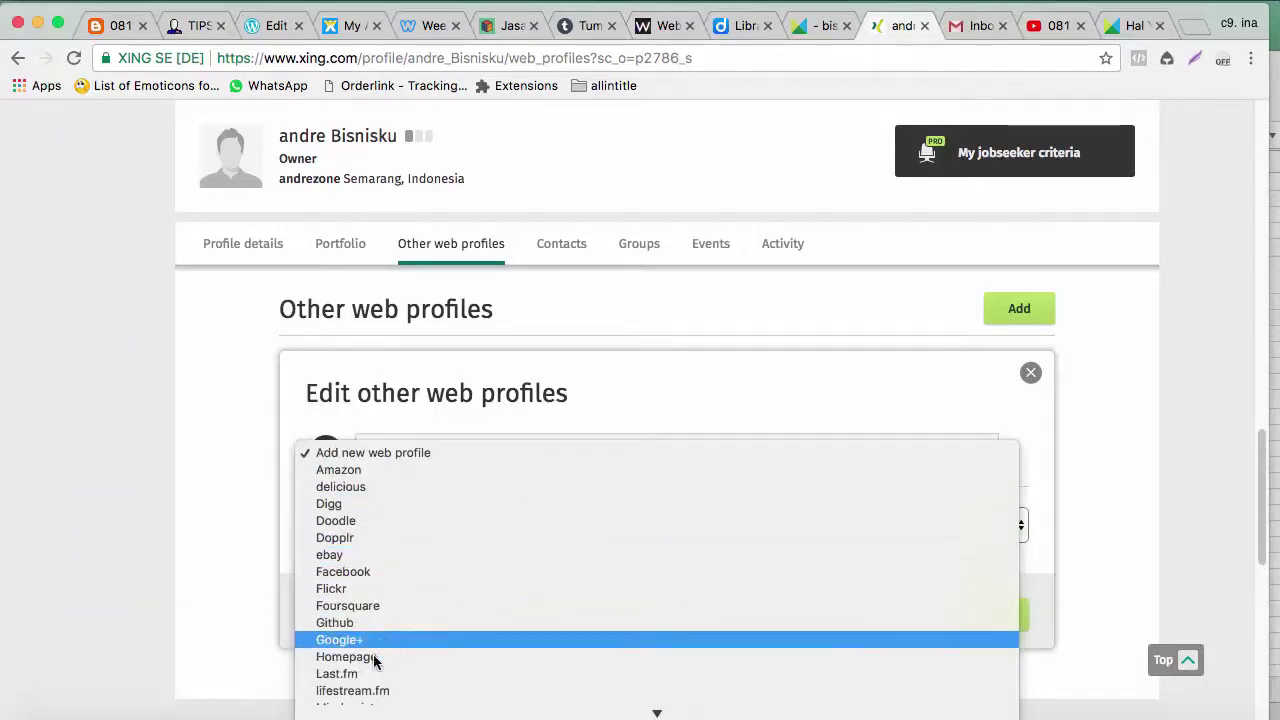
click(375, 657)
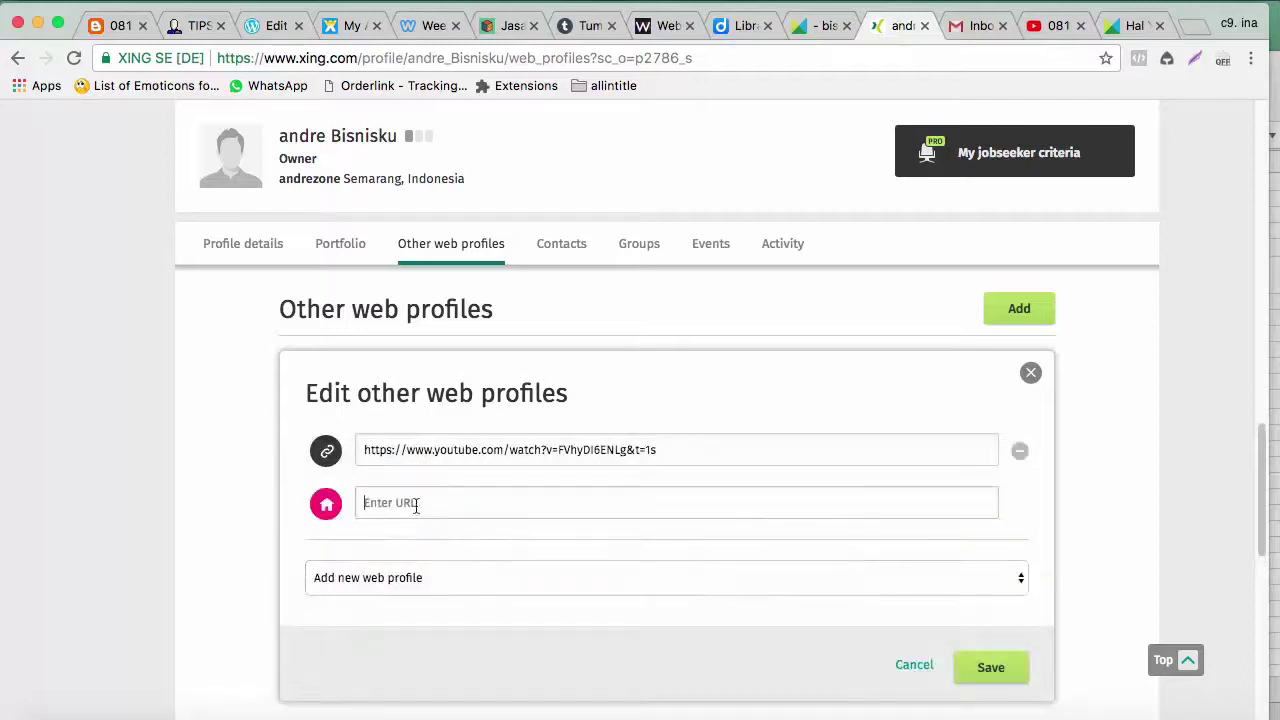
click(118, 25)
click(334, 58)
key(super+c)
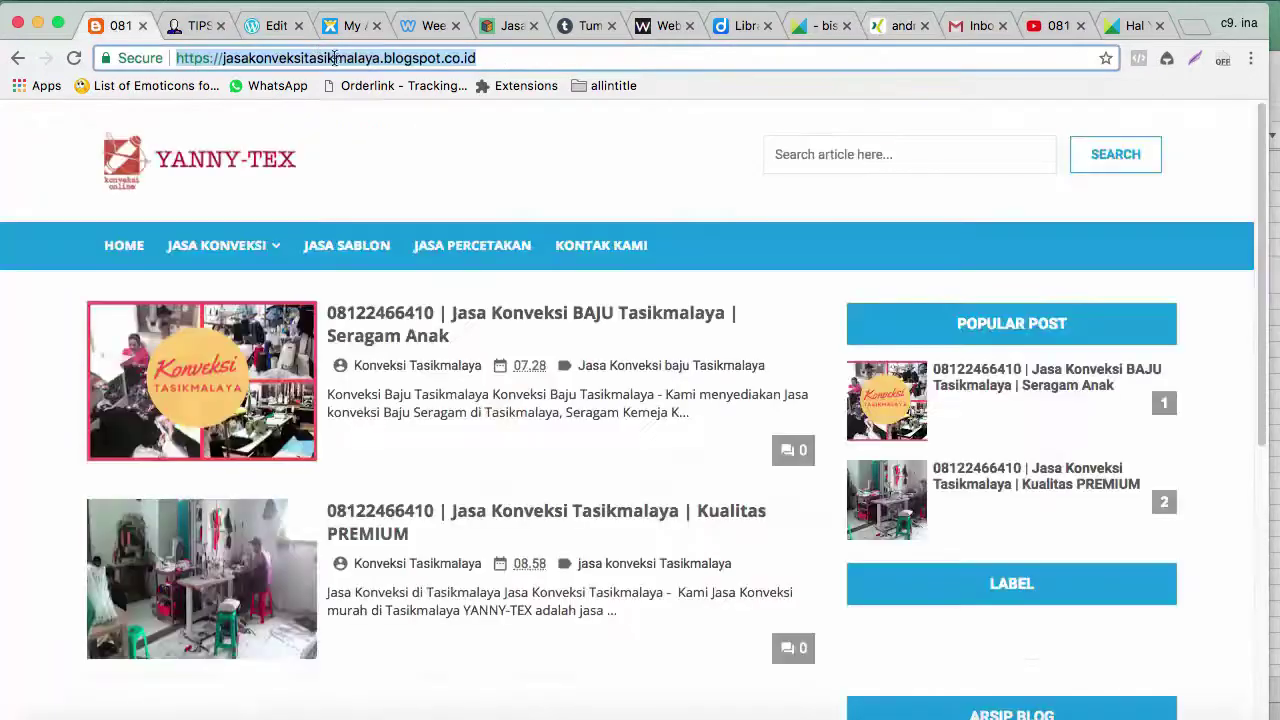
click(880, 26)
click(528, 507)
key(super+v)
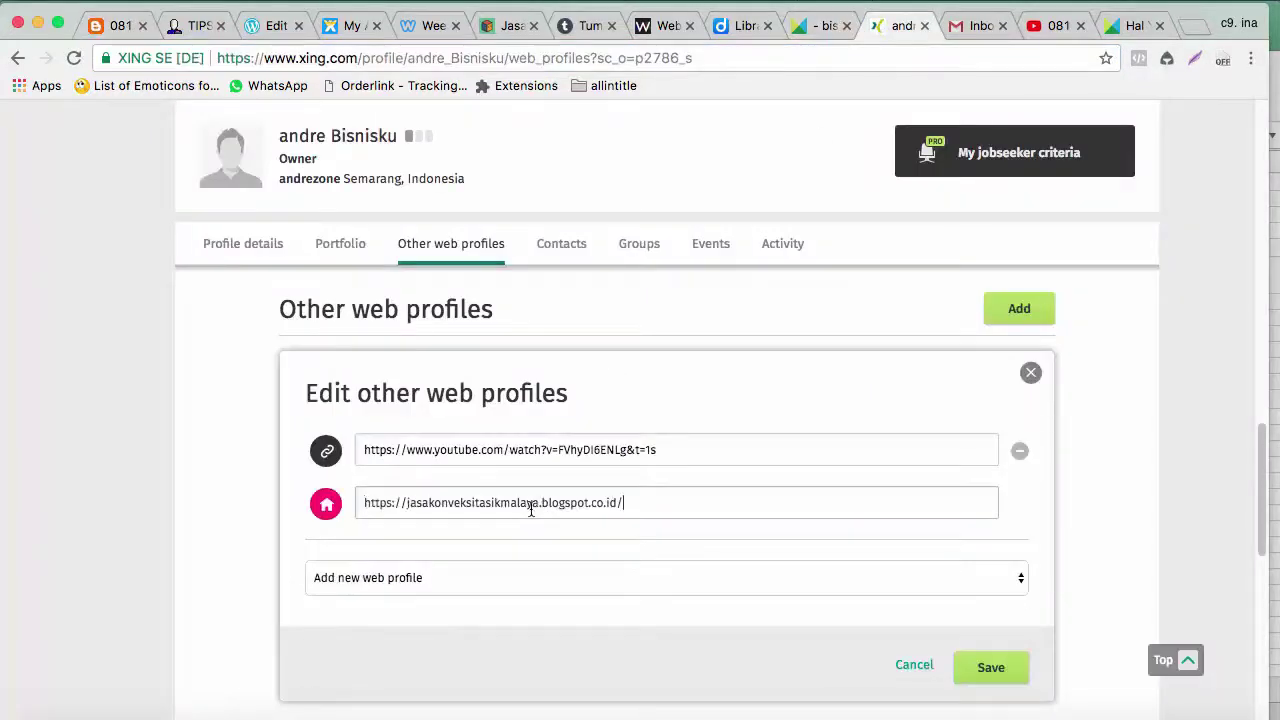
click(1000, 671)
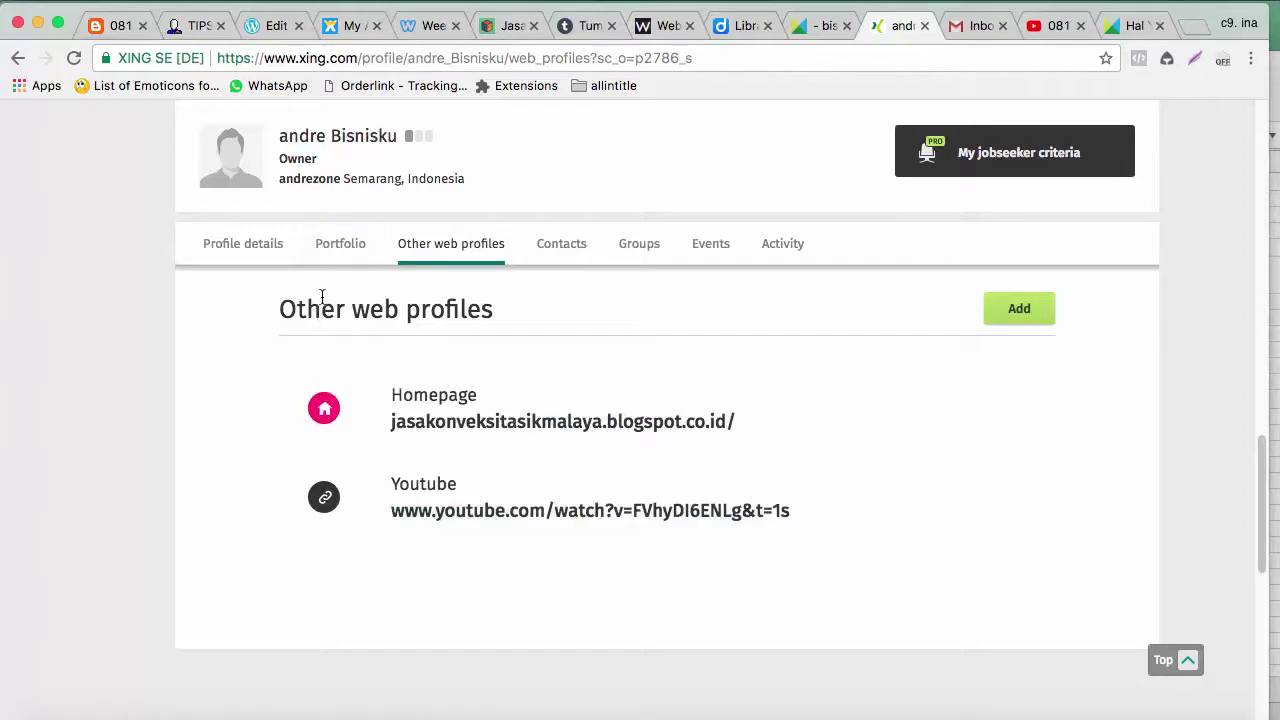
Start a new text box in the profile's portfolio, ready for entering its description.
click(338, 247)
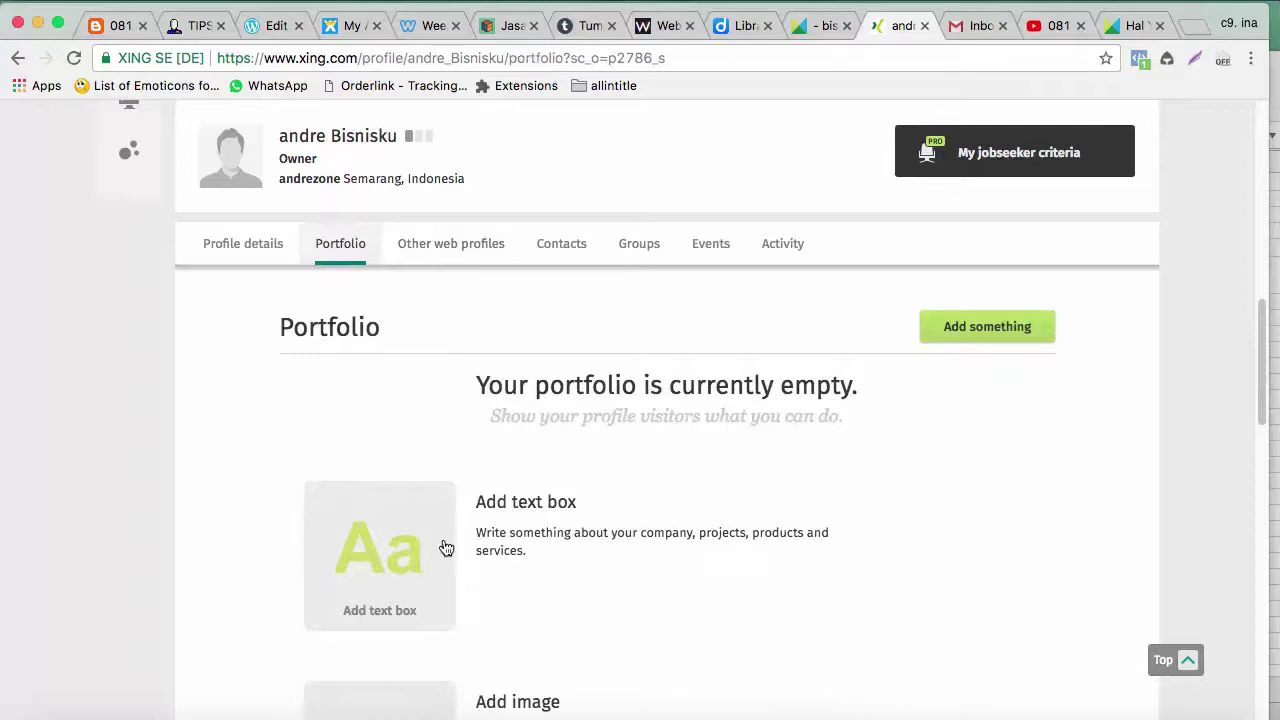
click(406, 545)
click(414, 415)
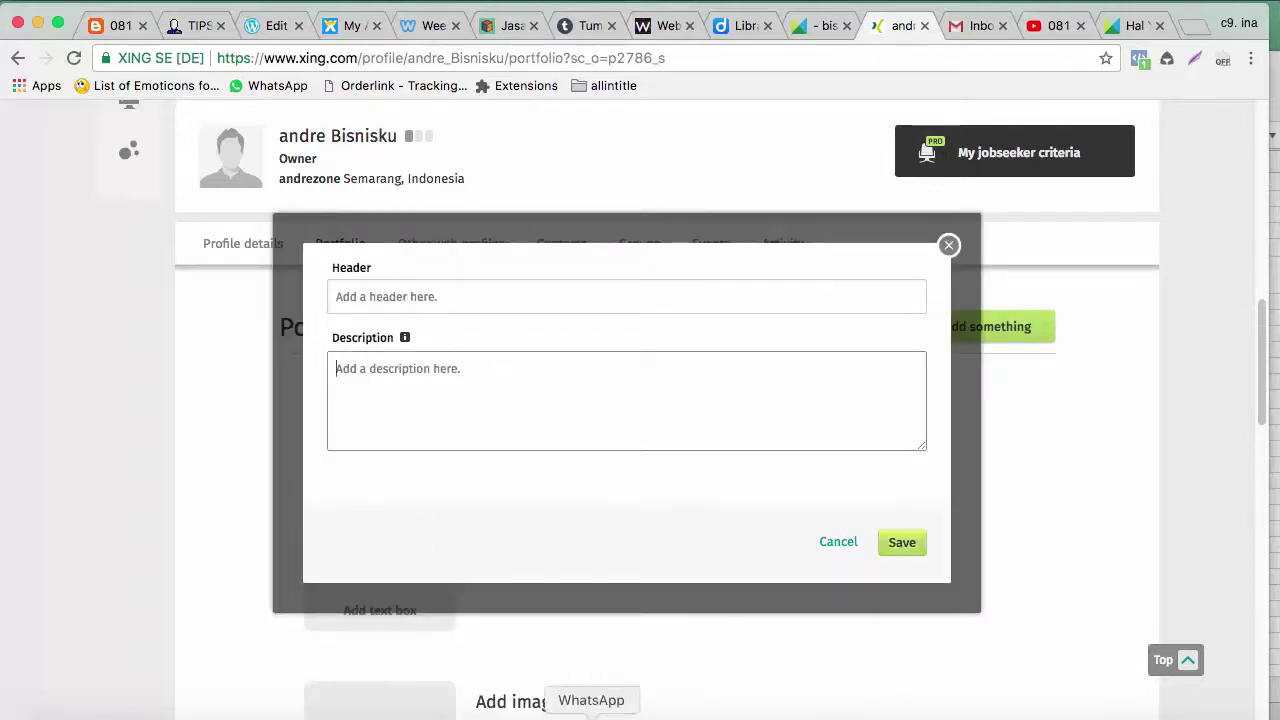
click(553, 712)
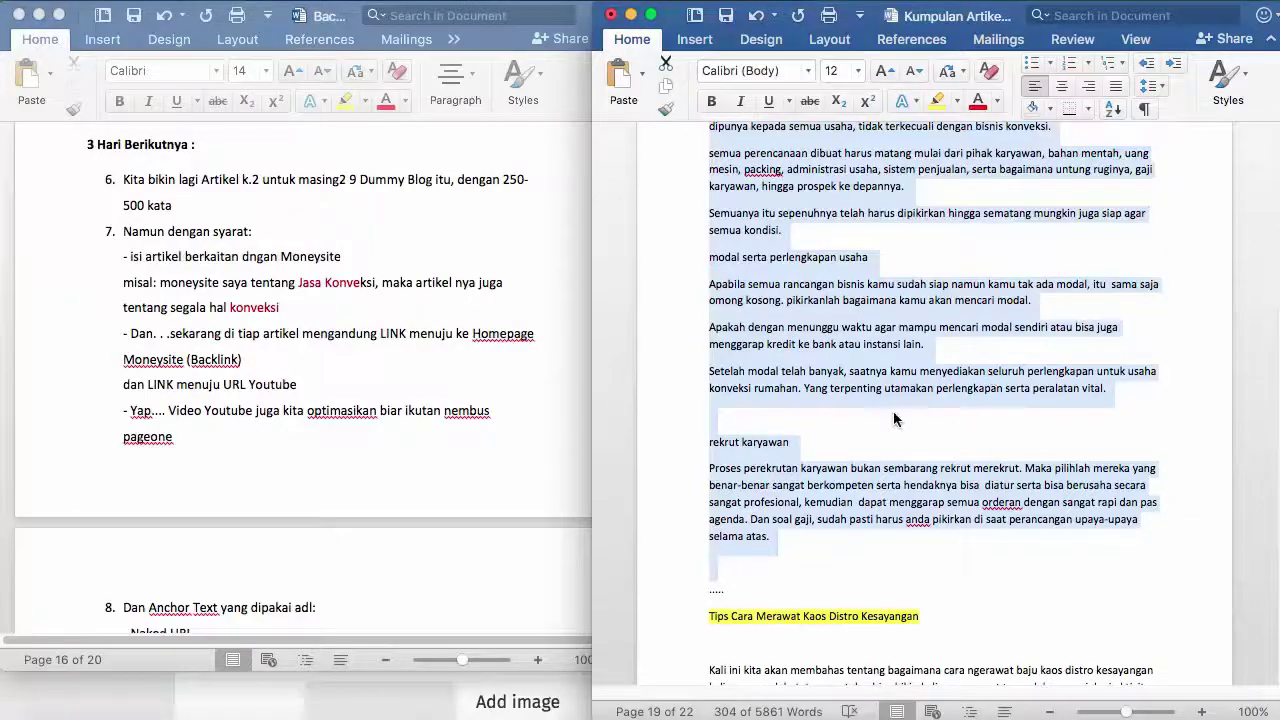
scroll(899, 409, up, 4)
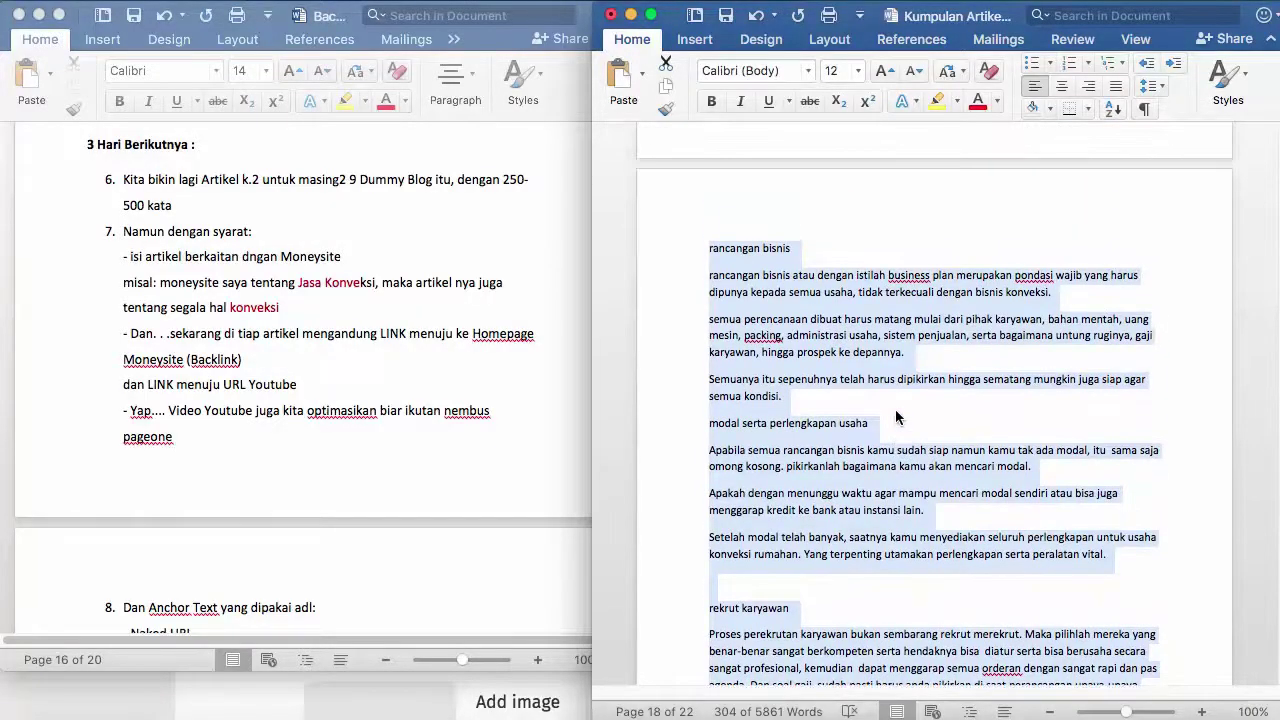
scroll(895, 409, up, 10)
scroll(895, 417, down, 10)
drag(703, 263, 910, 422)
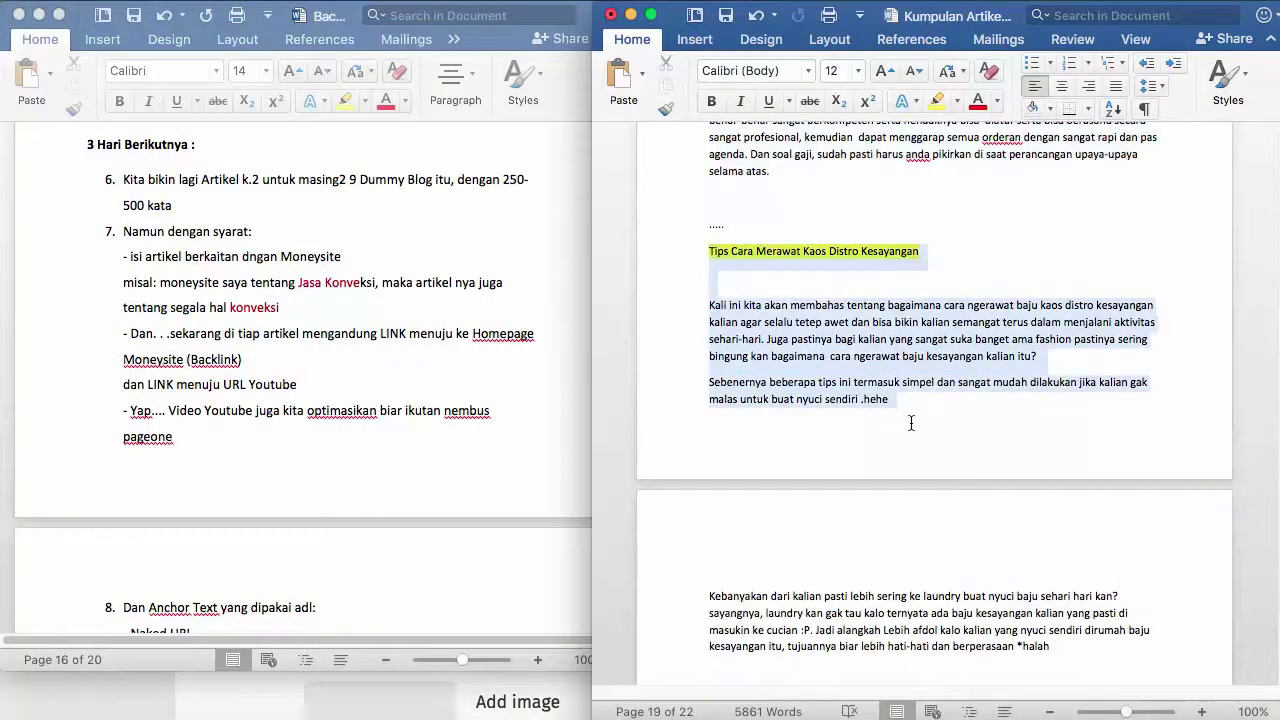
click(890, 397)
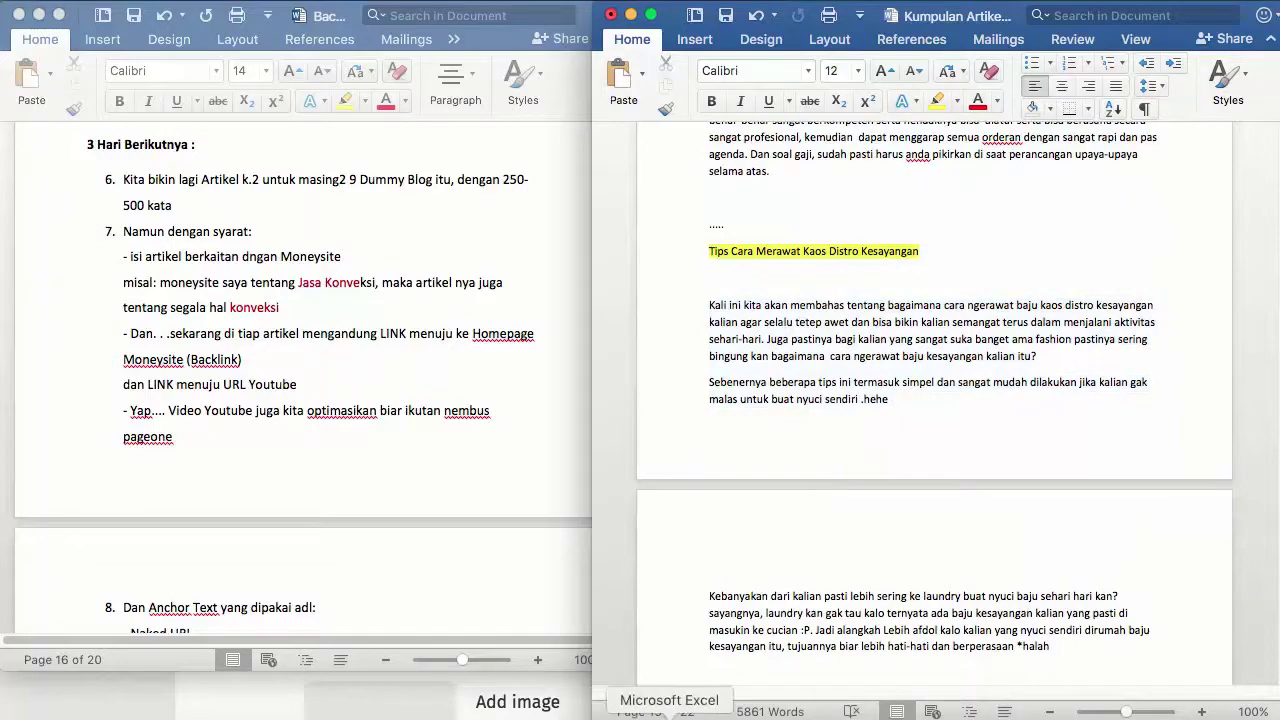
Copy the Deskripsi text from the Excel workbook's dummy blog sheet into the portfolio text box's description and add the line "Kunjungi:".
click(669, 715)
click(905, 283)
key(super+c)
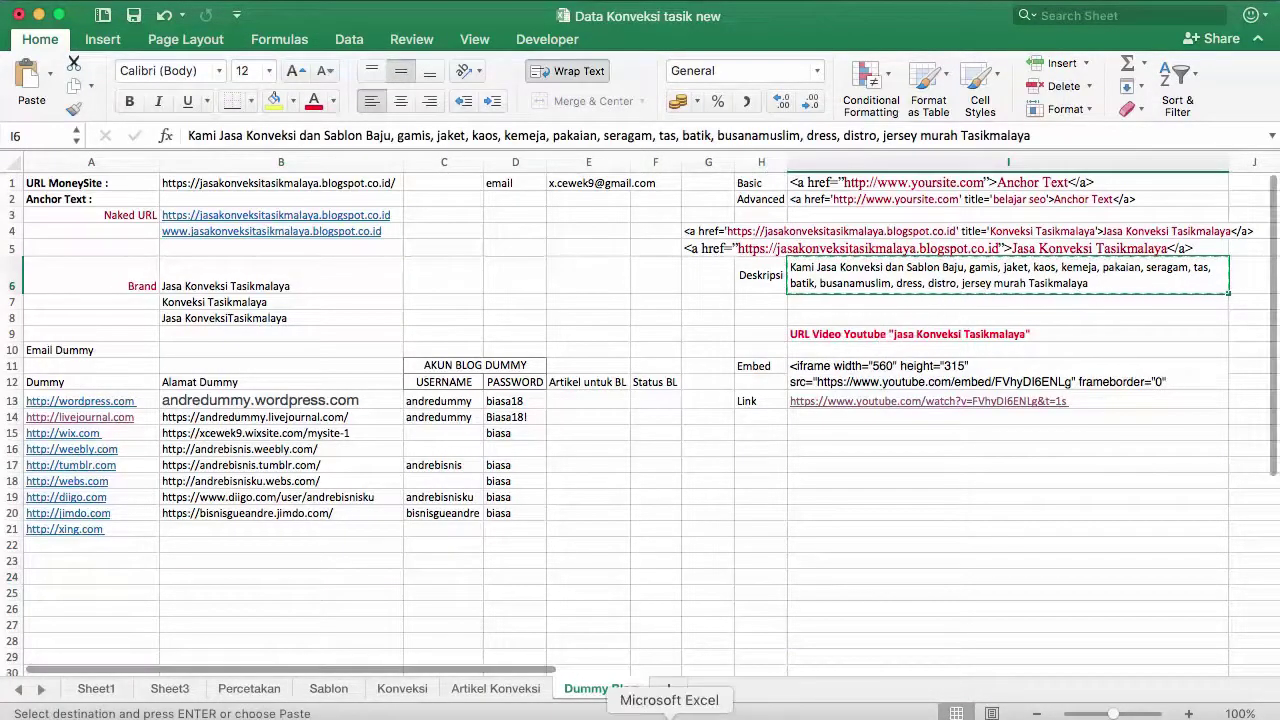
click(708, 715)
click(443, 403)
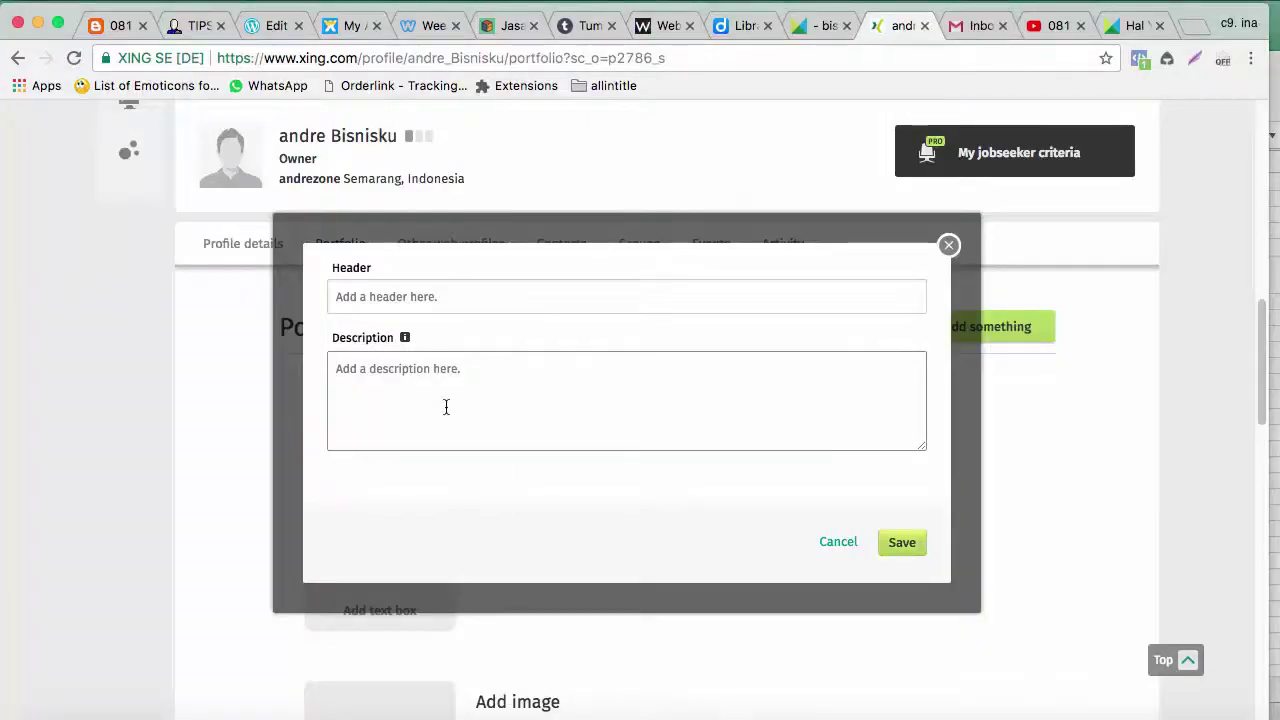
key(super+v)
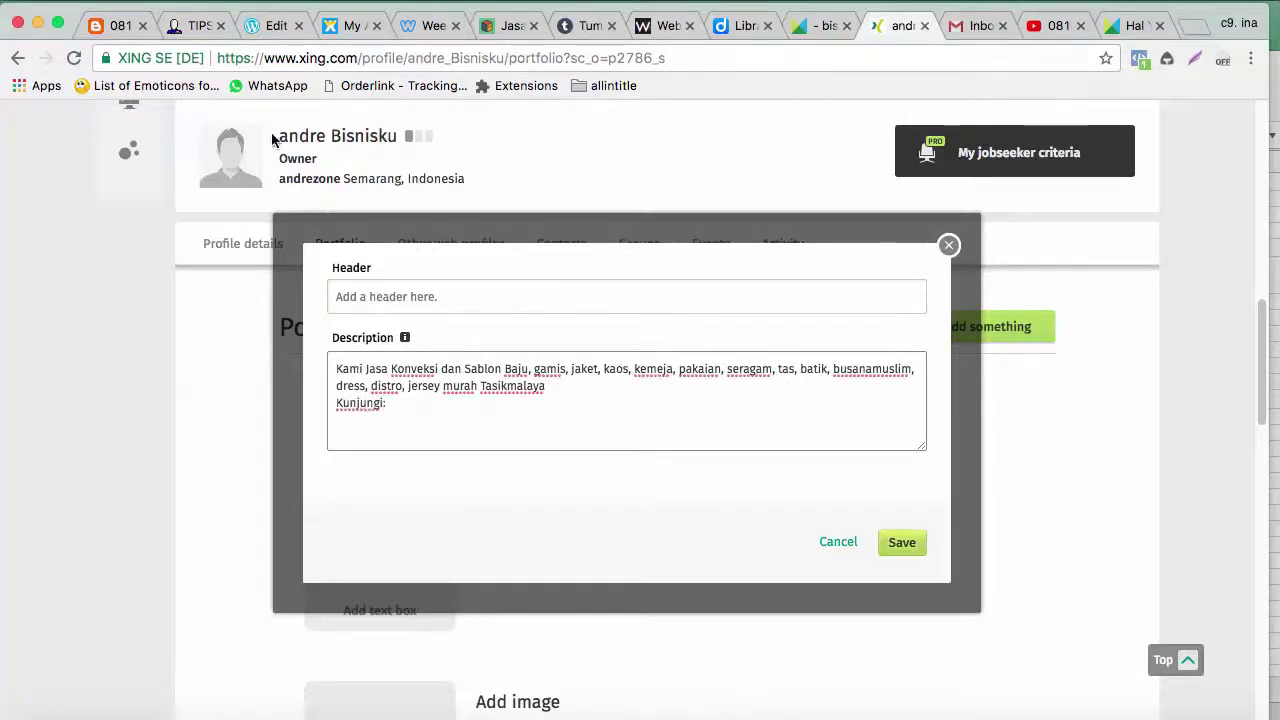
click(116, 26)
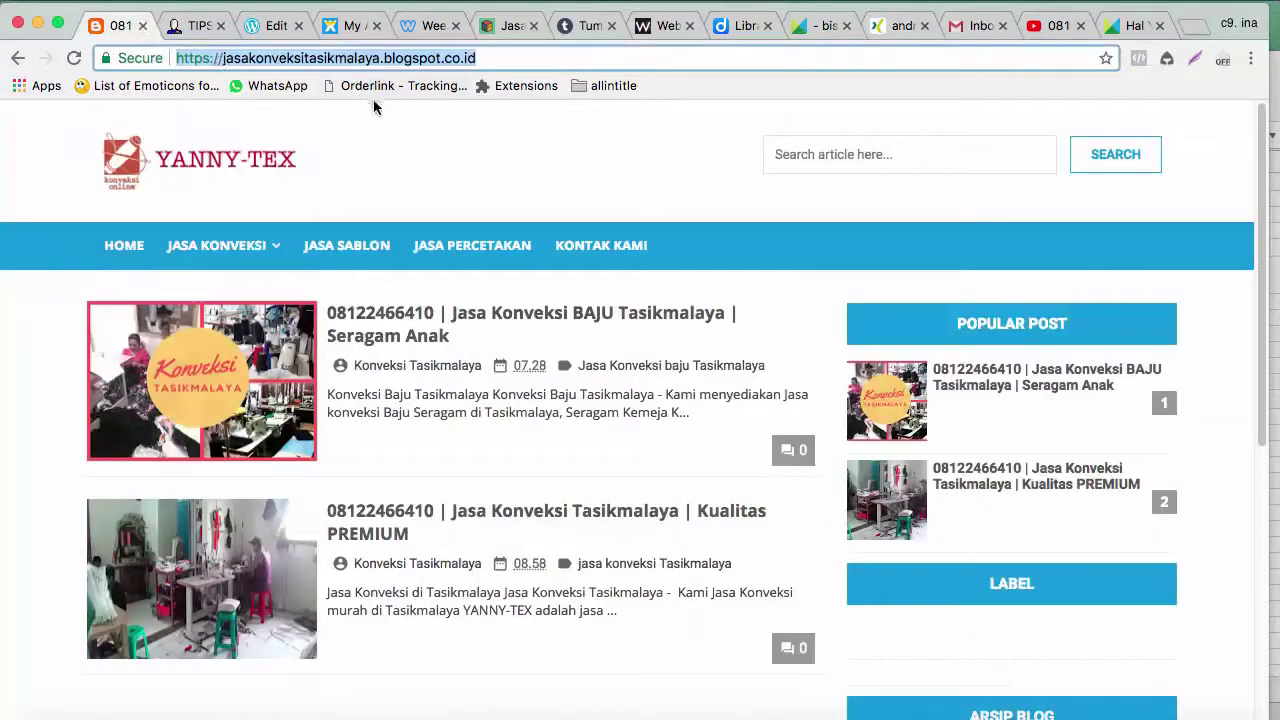
click(912, 28)
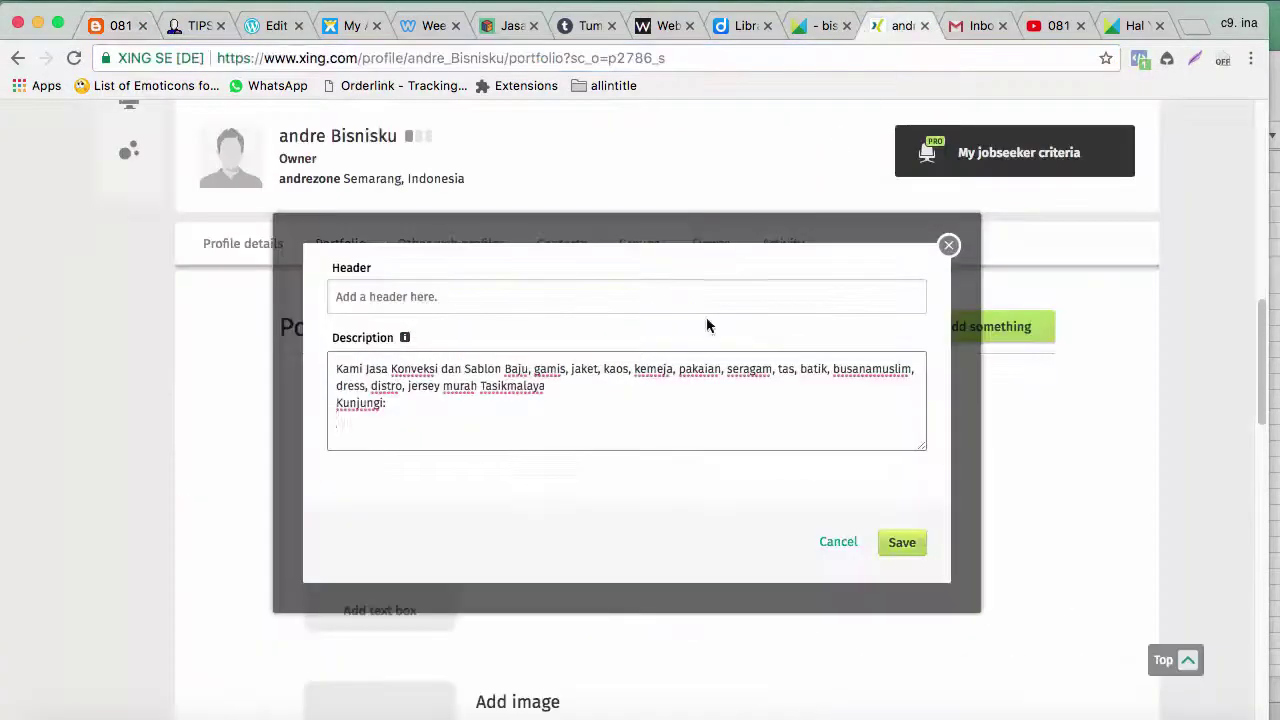
key(super+v)
key(Return)
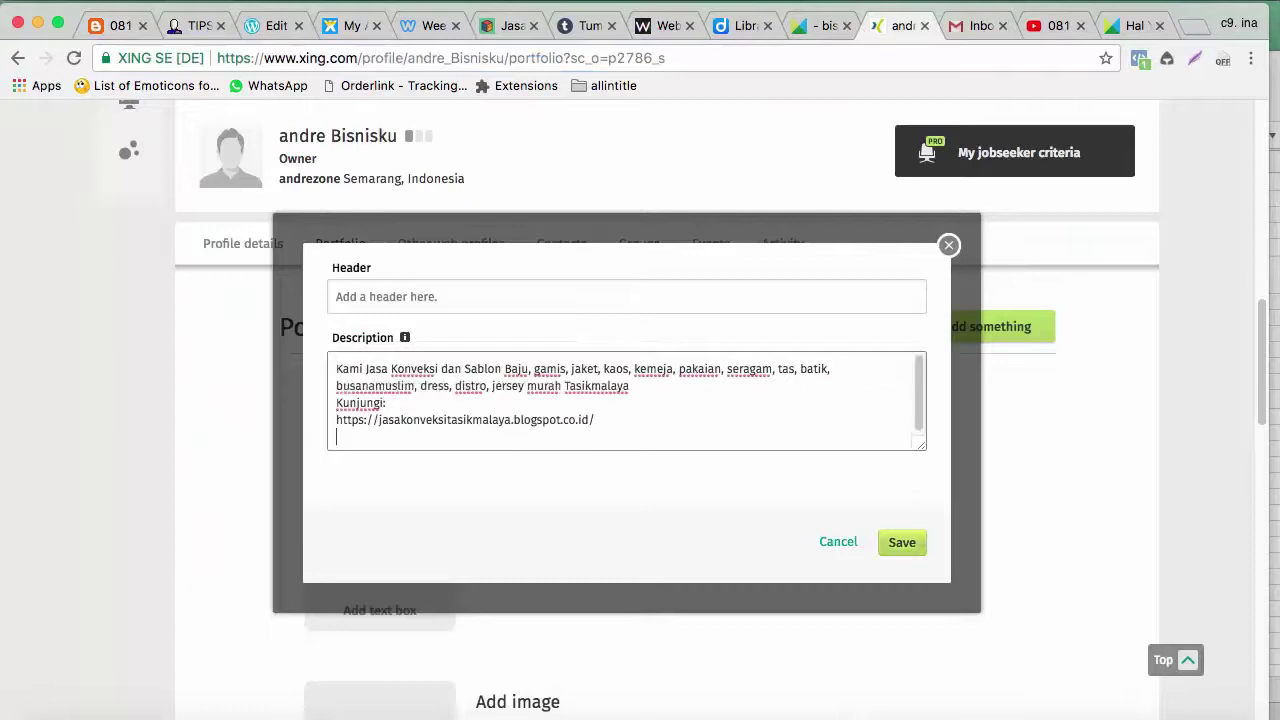
click(1023, 30)
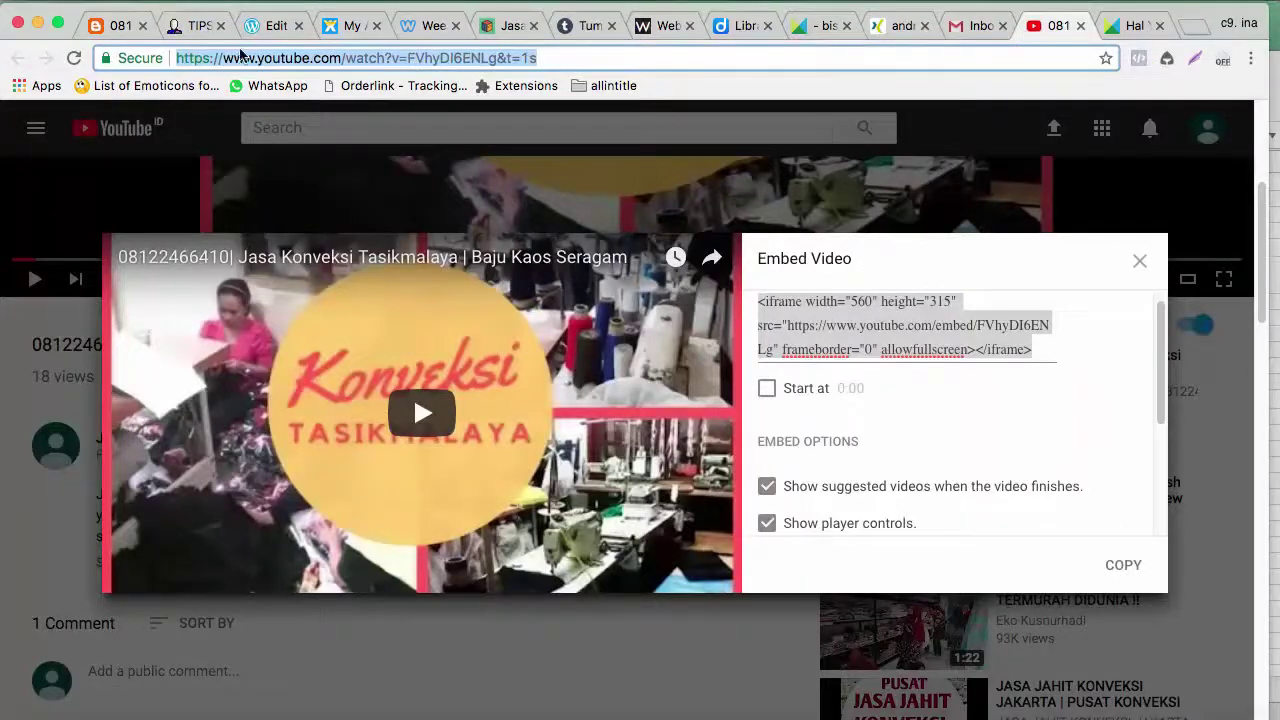
click(120, 27)
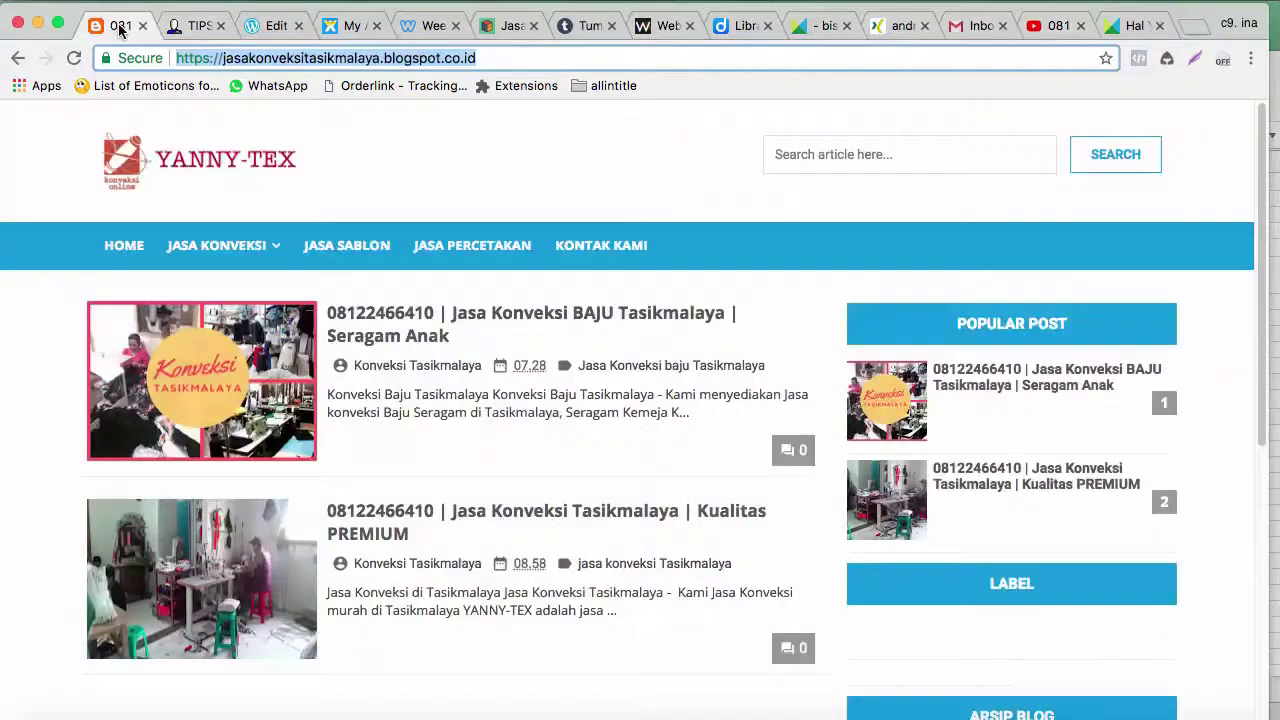
click(810, 28)
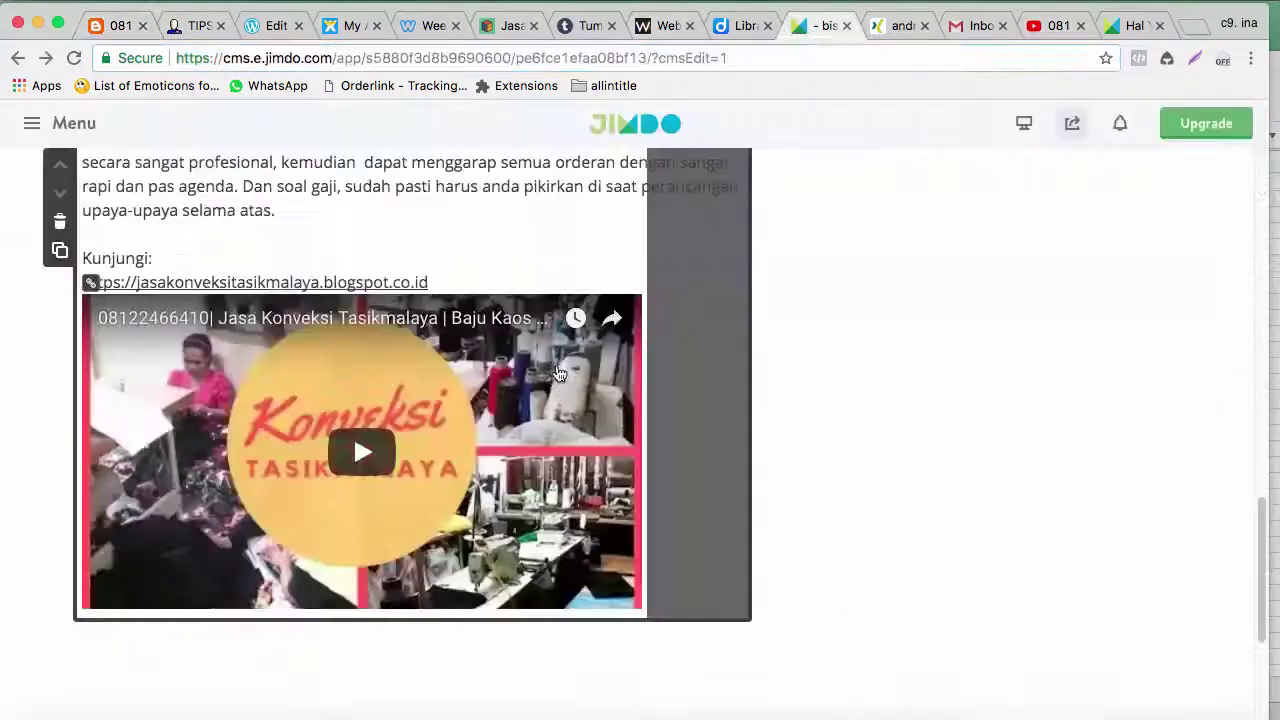
click(896, 27)
key(ctrl+v)
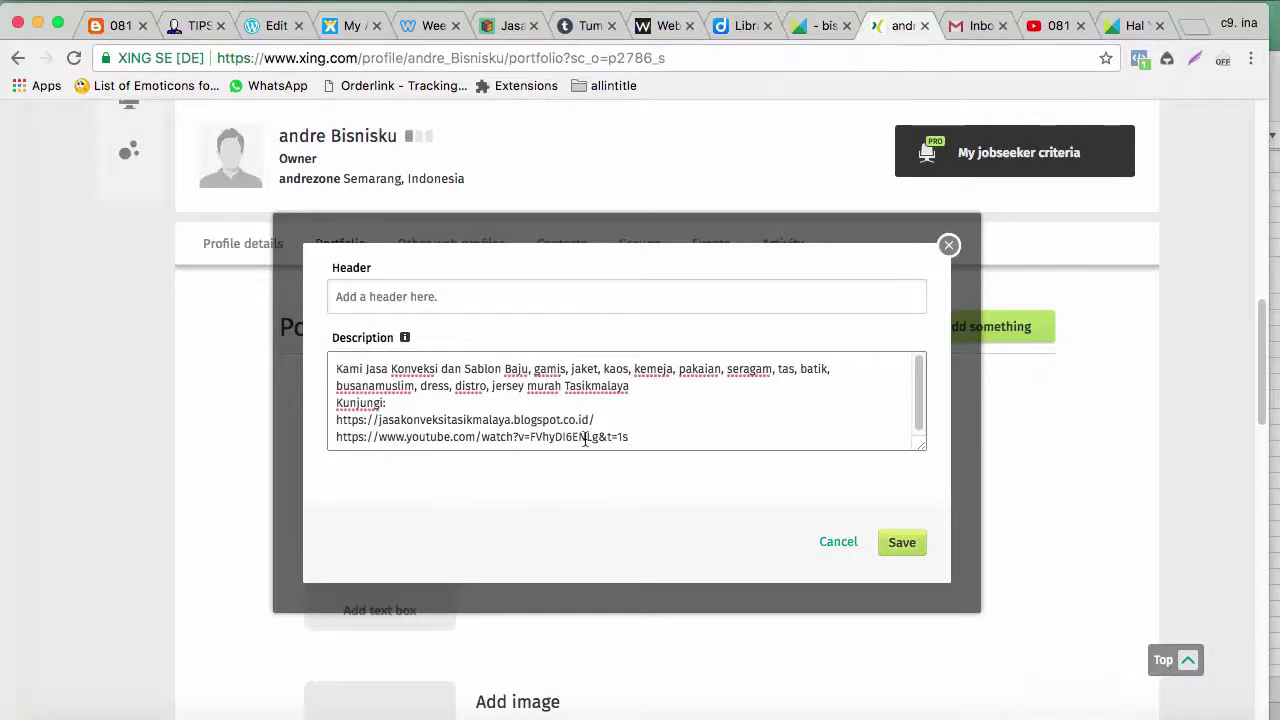
Set the portfolio text box's header to "Jasa Konveksi Tasikmalaya" and save the text box.
click(429, 300)
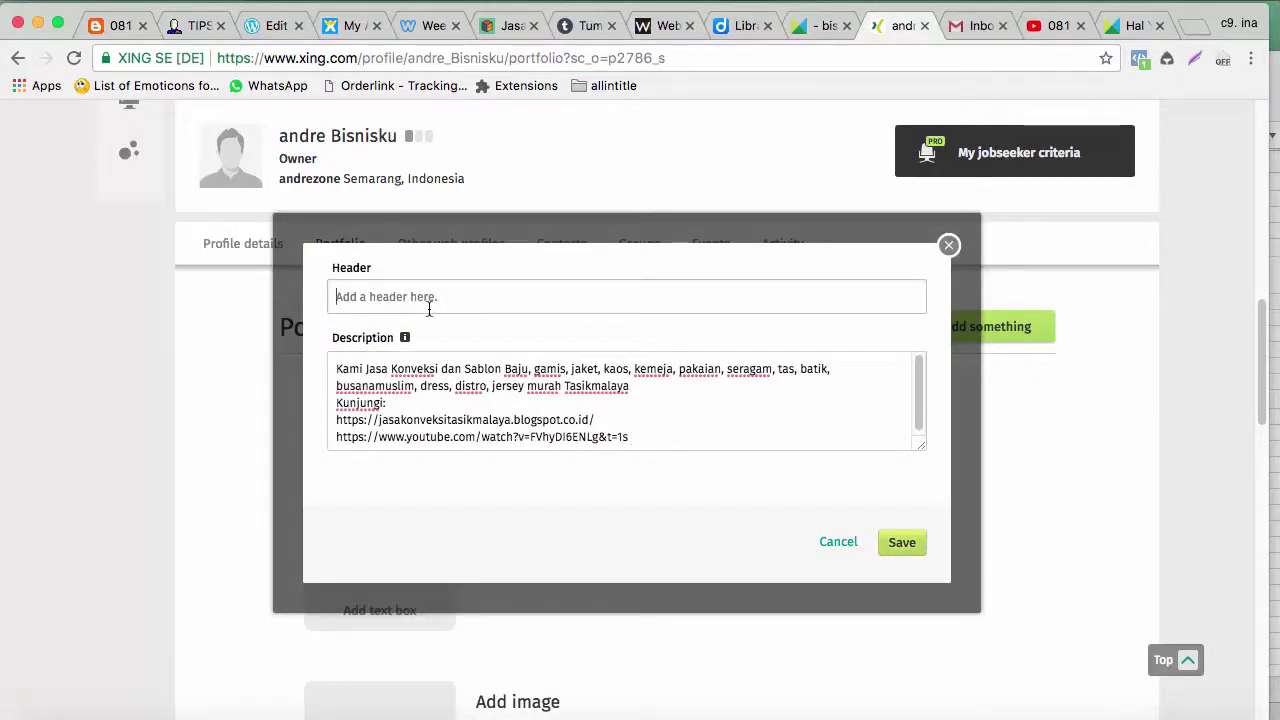
text(Jasa Konveksi Tasikmalaya)
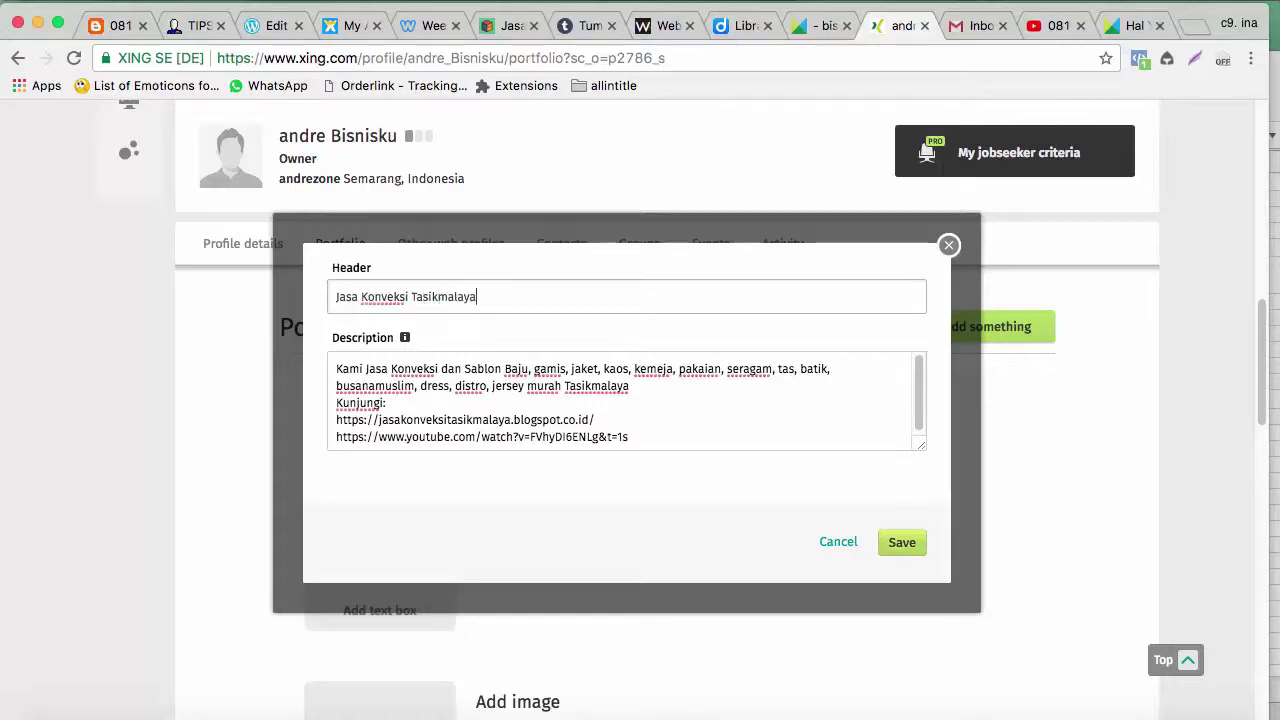
click(903, 546)
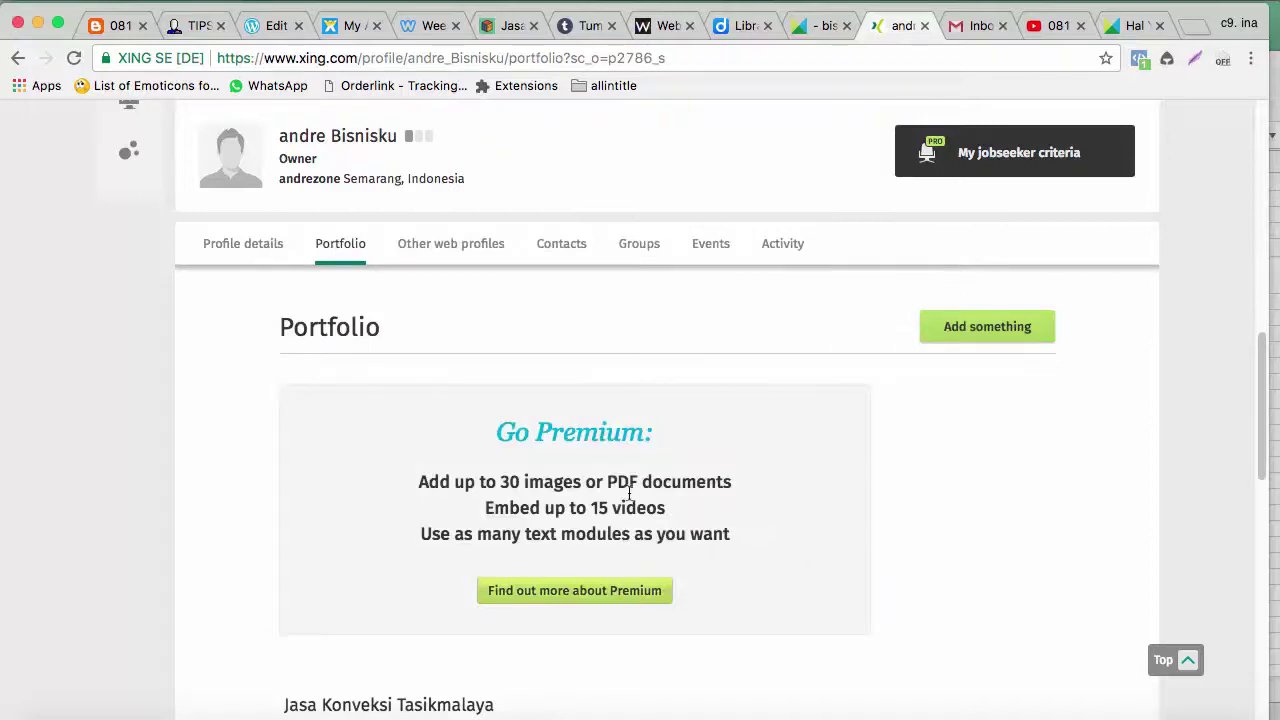
Review the saved portfolio text box and the profile's contacts, events, other web profiles and profile details.
scroll(633, 485, down, 4)
scroll(393, 409, up, 1)
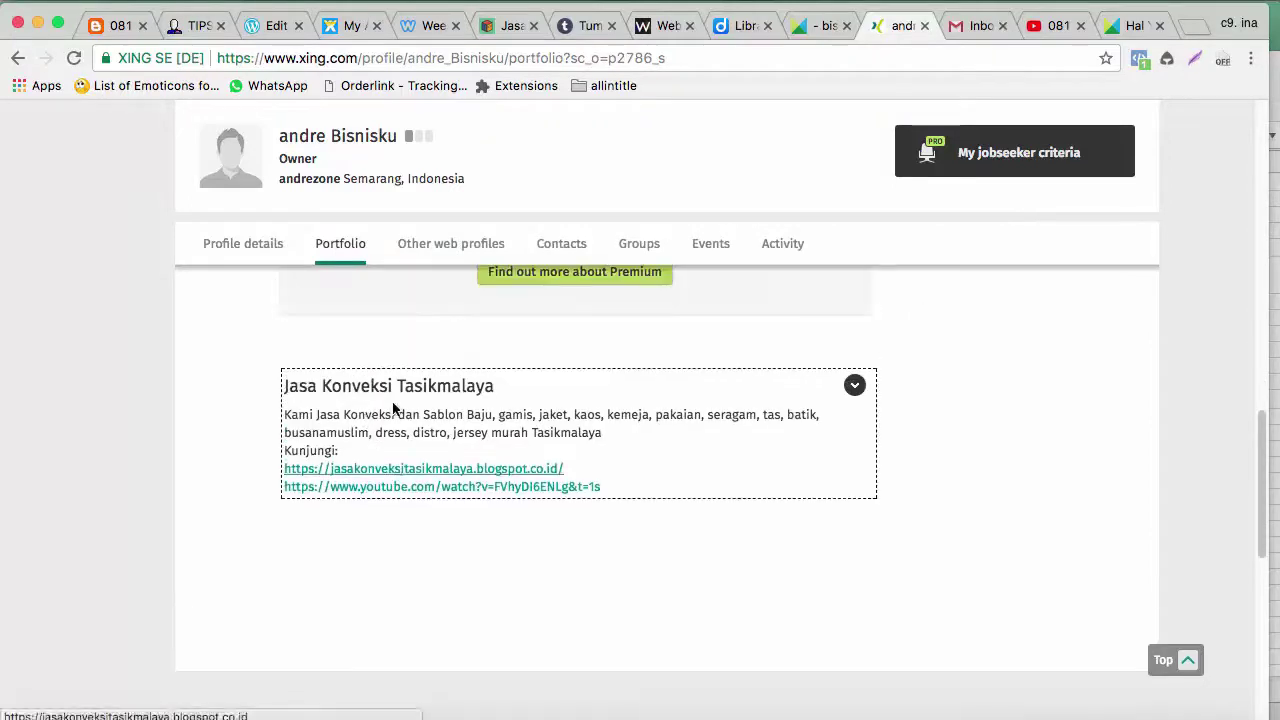
scroll(480, 420, up, 1)
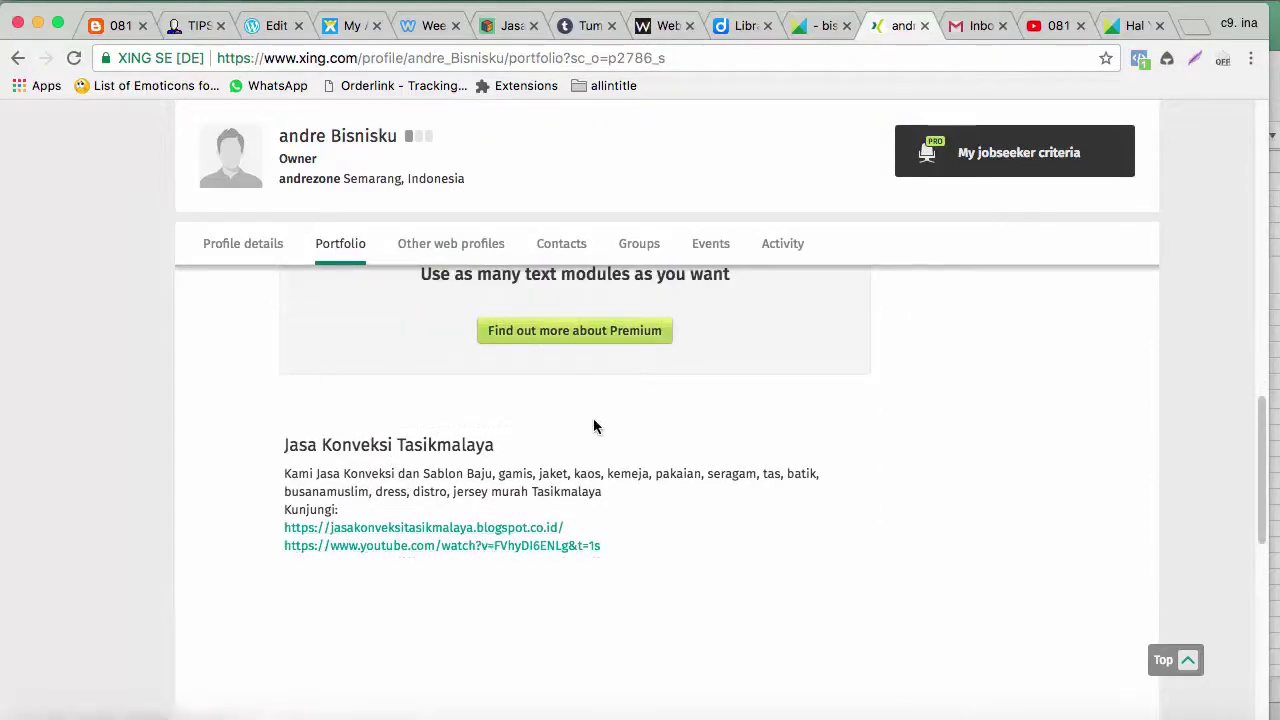
click(457, 250)
click(555, 255)
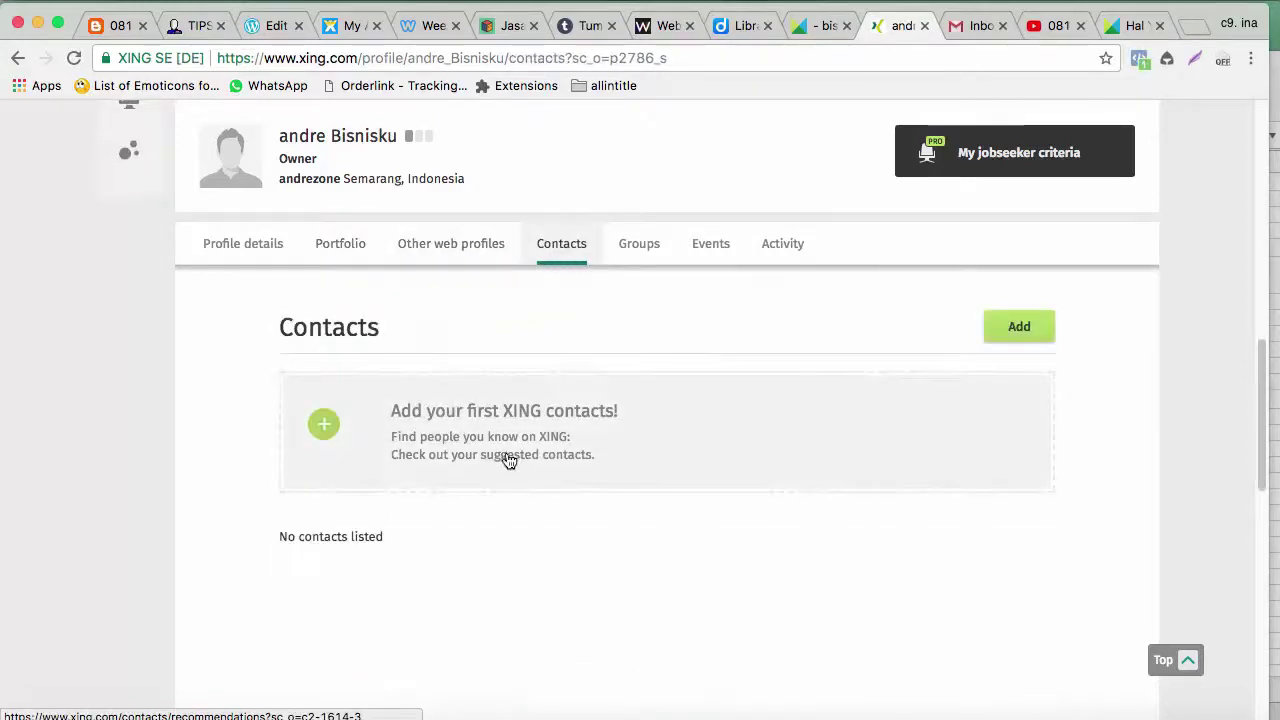
click(708, 250)
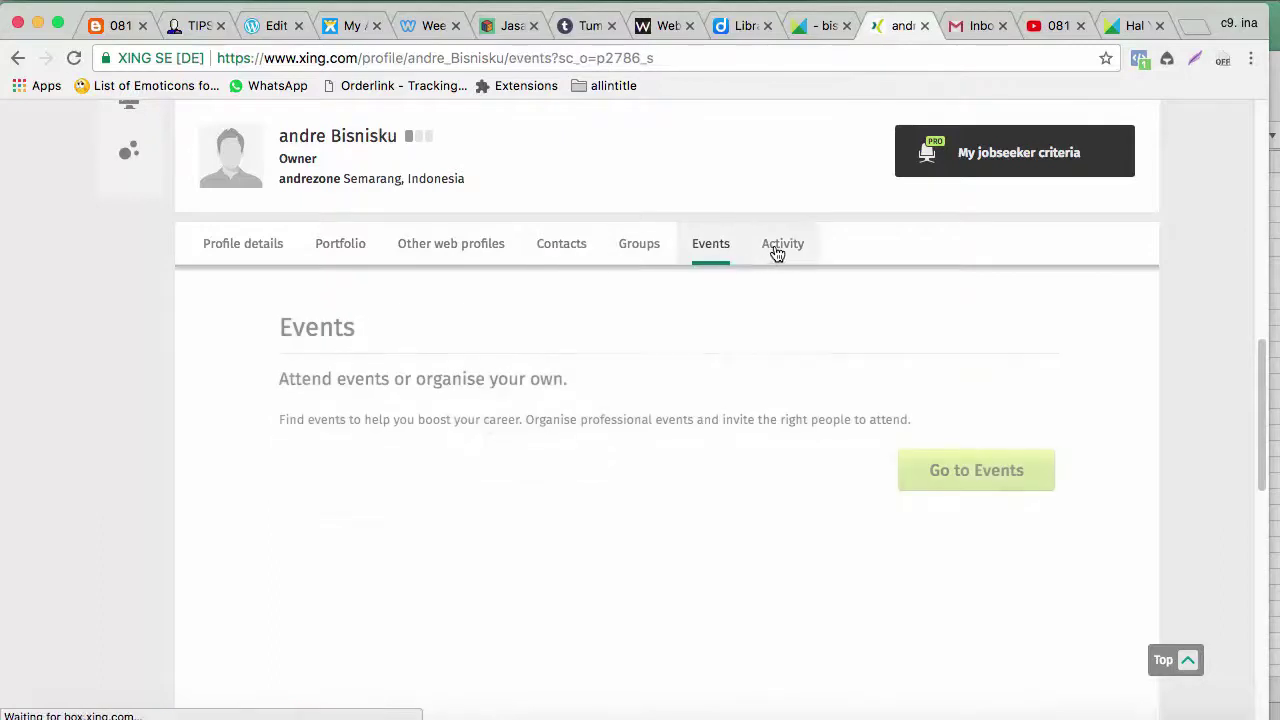
click(440, 255)
click(350, 249)
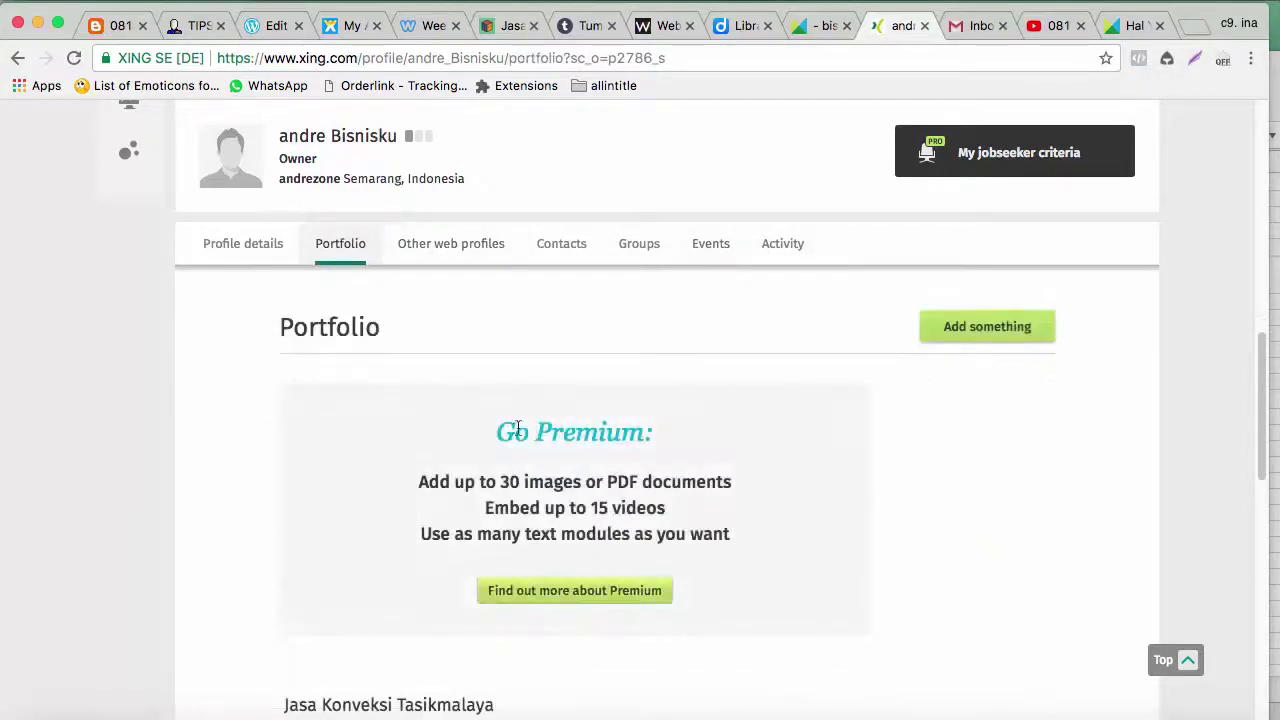
scroll(518, 428, down, 3)
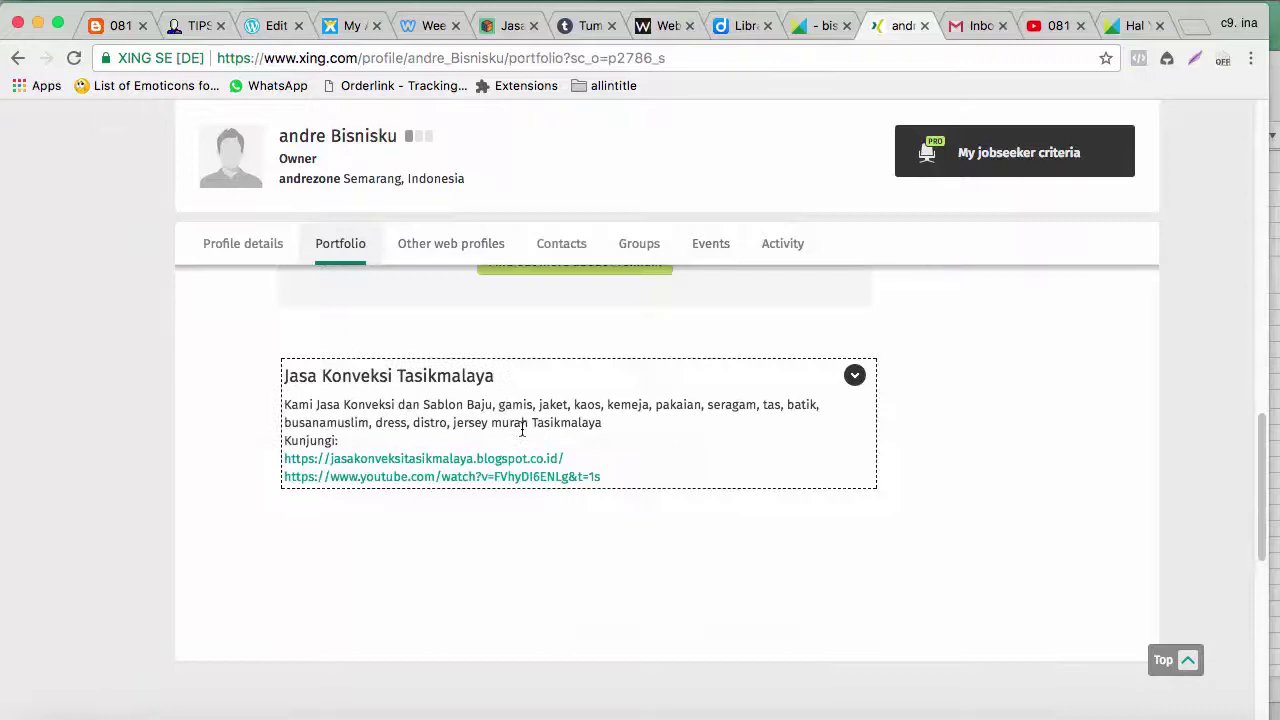
click(452, 257)
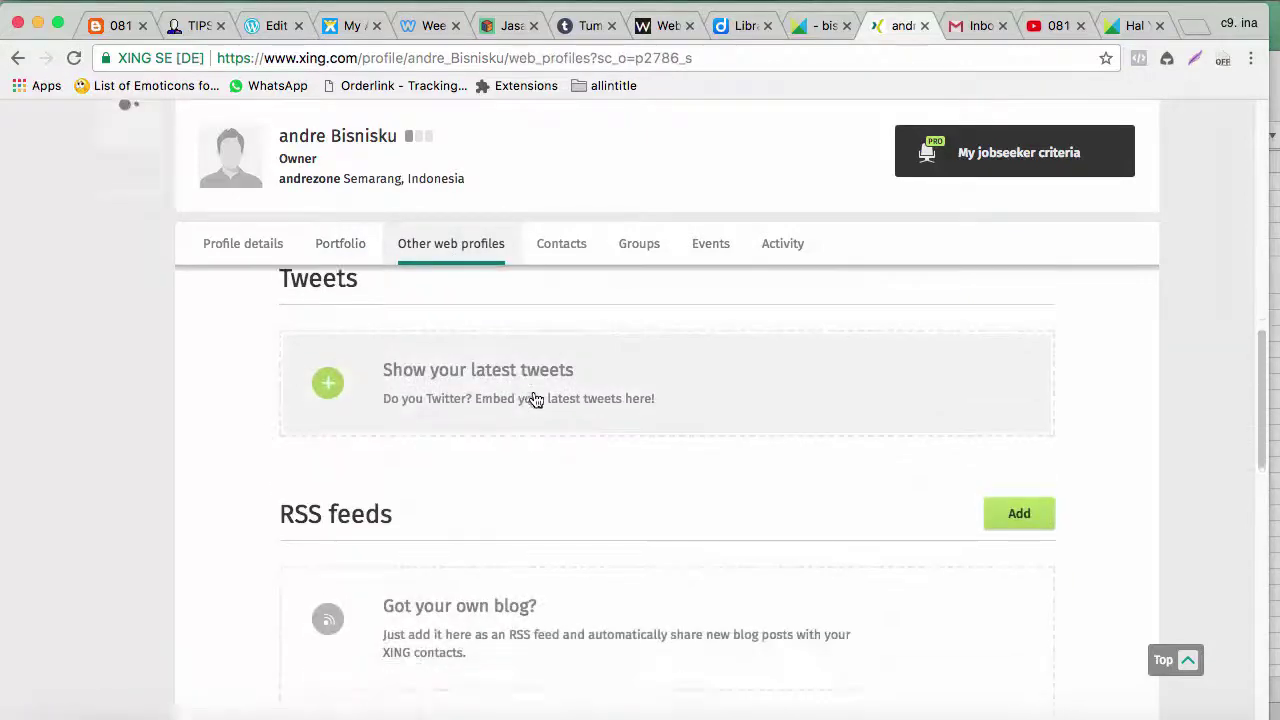
scroll(527, 420, down, 5)
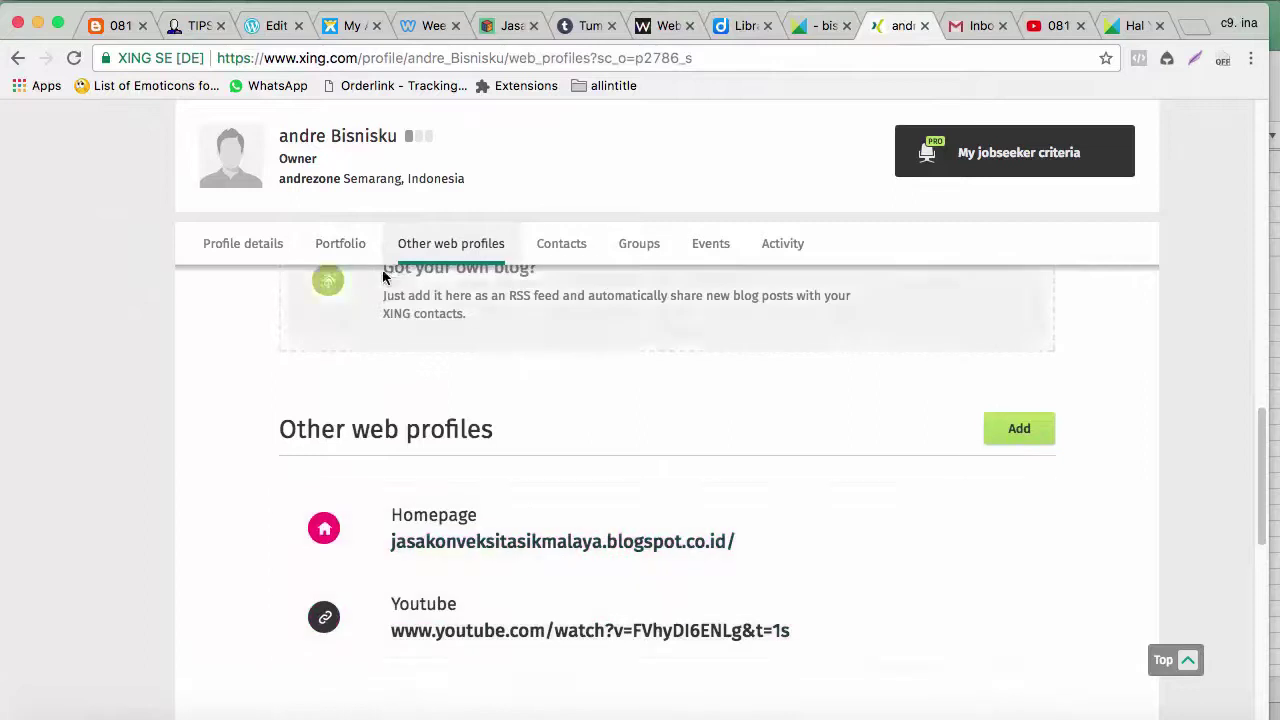
click(340, 248)
click(219, 248)
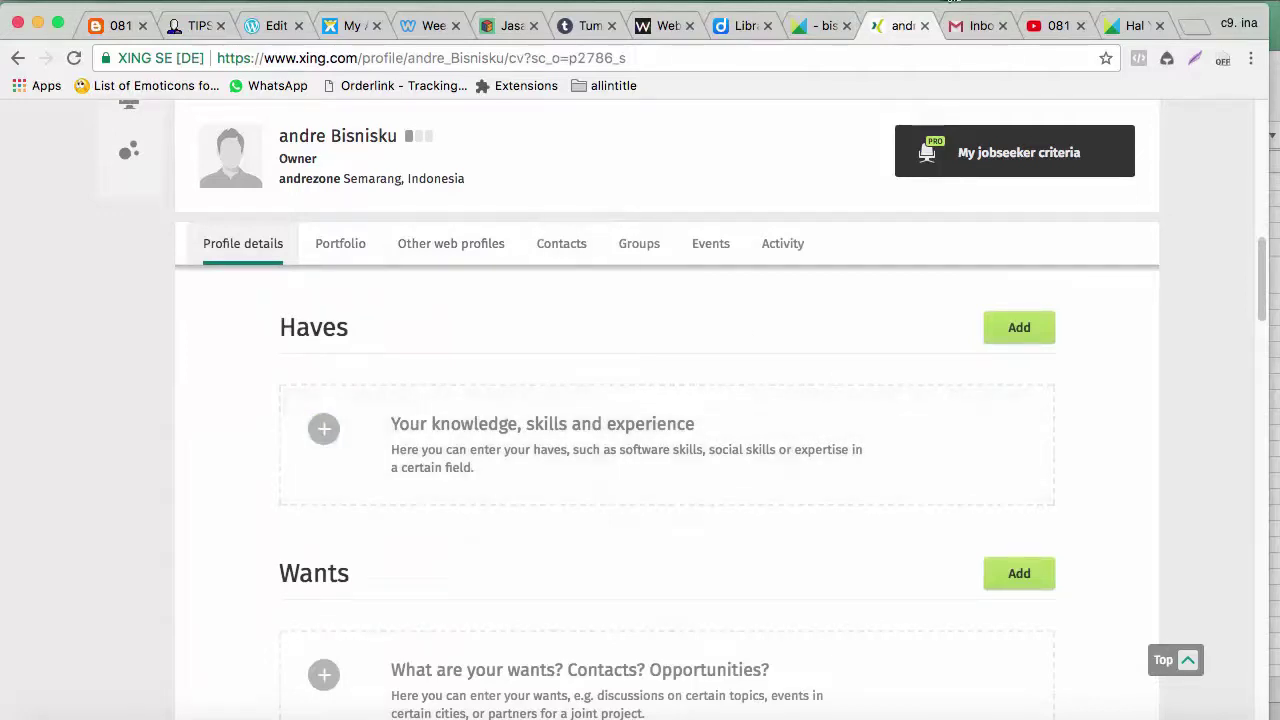
click(122, 26)
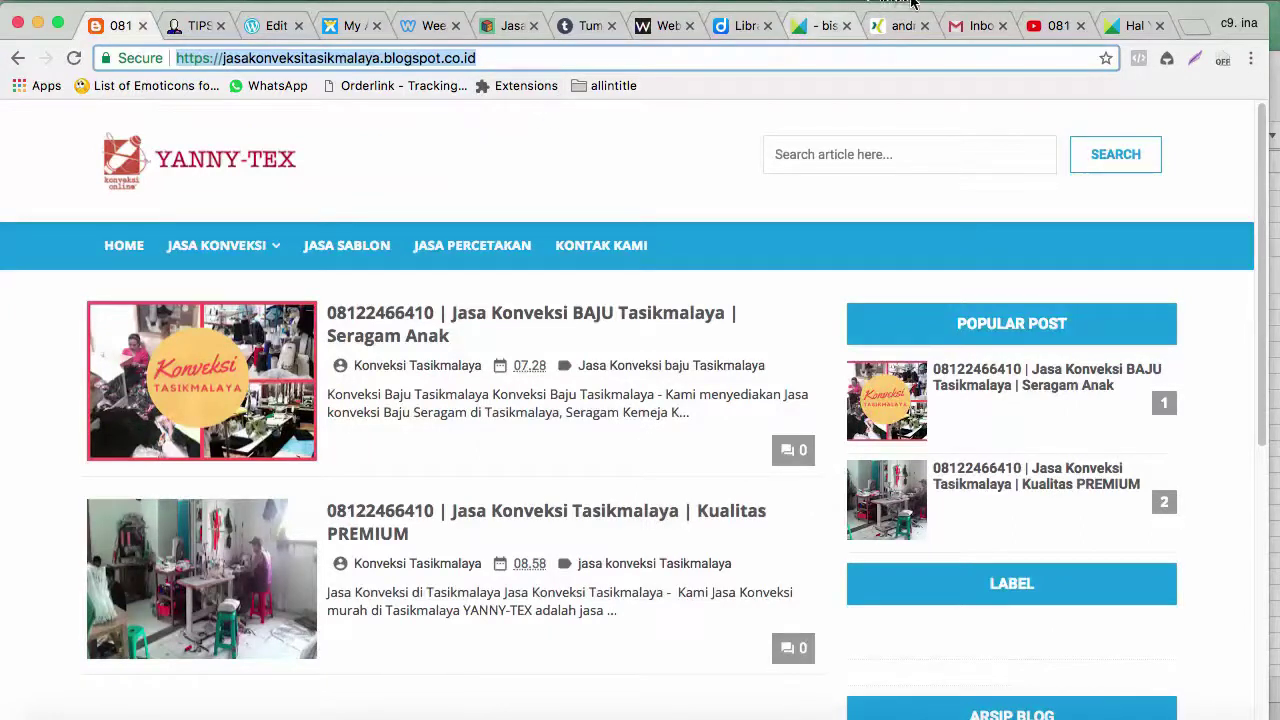
click(945, 1)
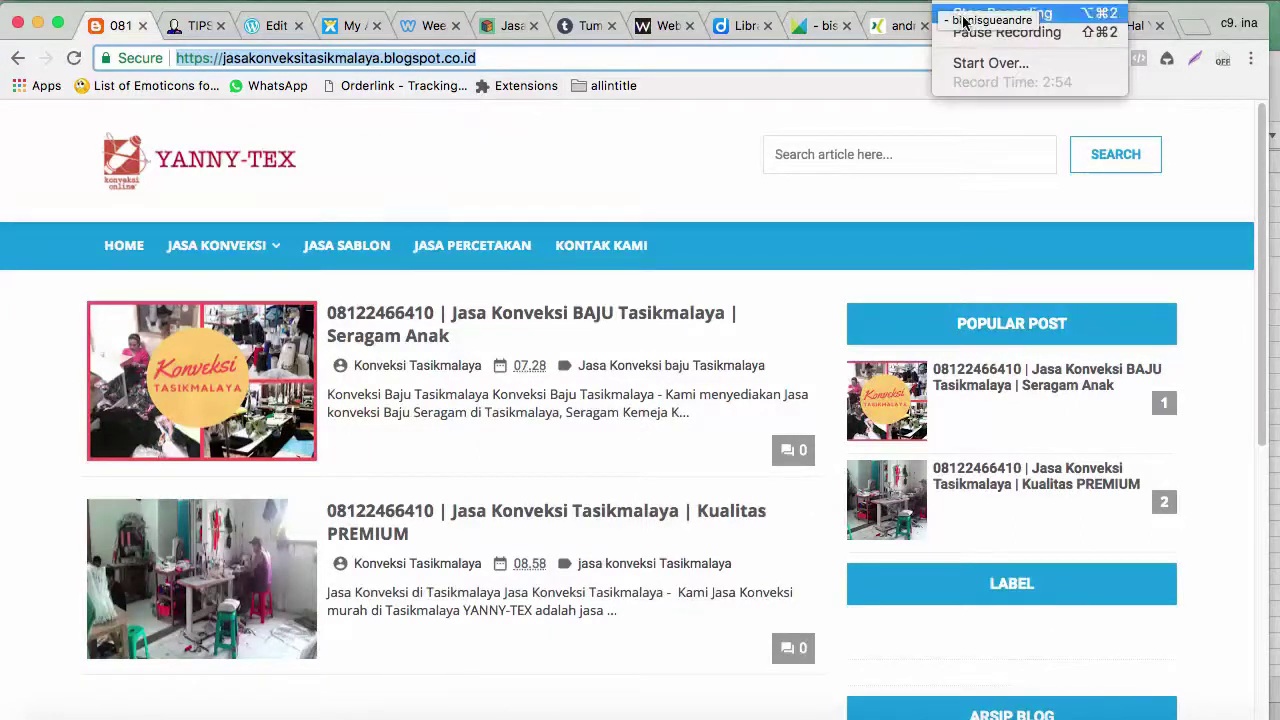